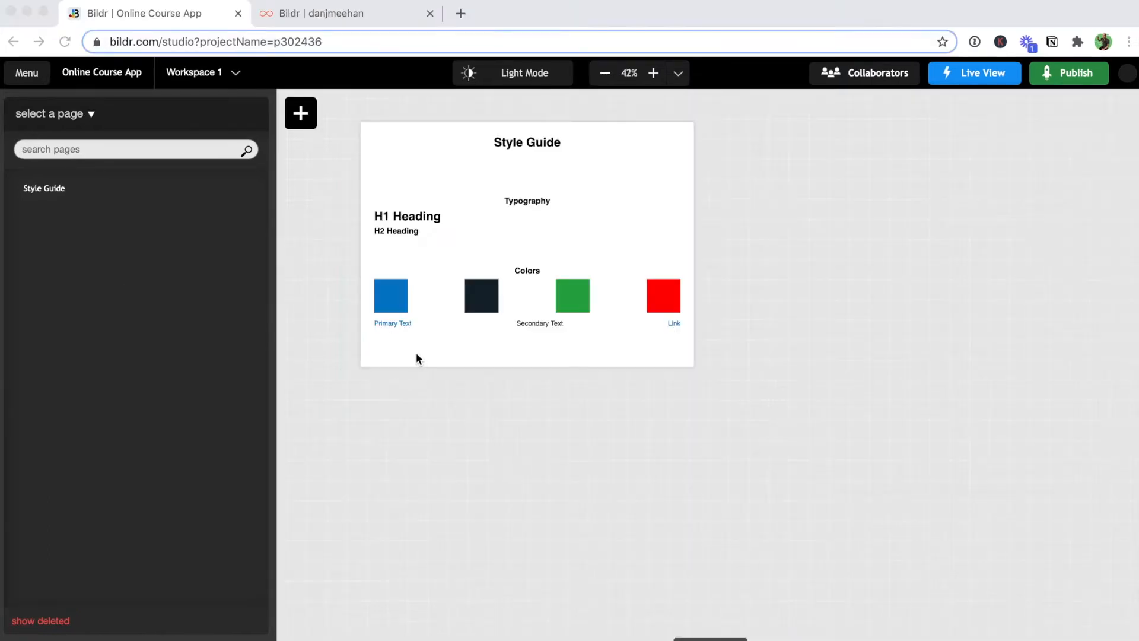
Create a blank page named "Lesson Row" on the canvas below the Style Guide page
click(305, 120)
click(304, 121)
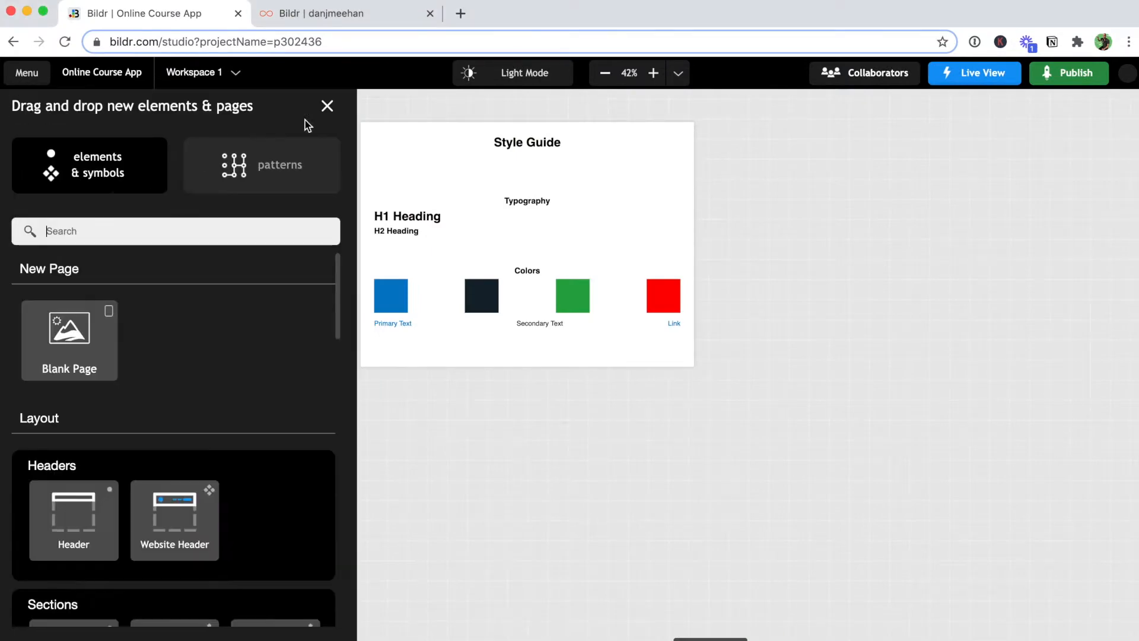
drag(74, 328, 529, 451)
text(Les)
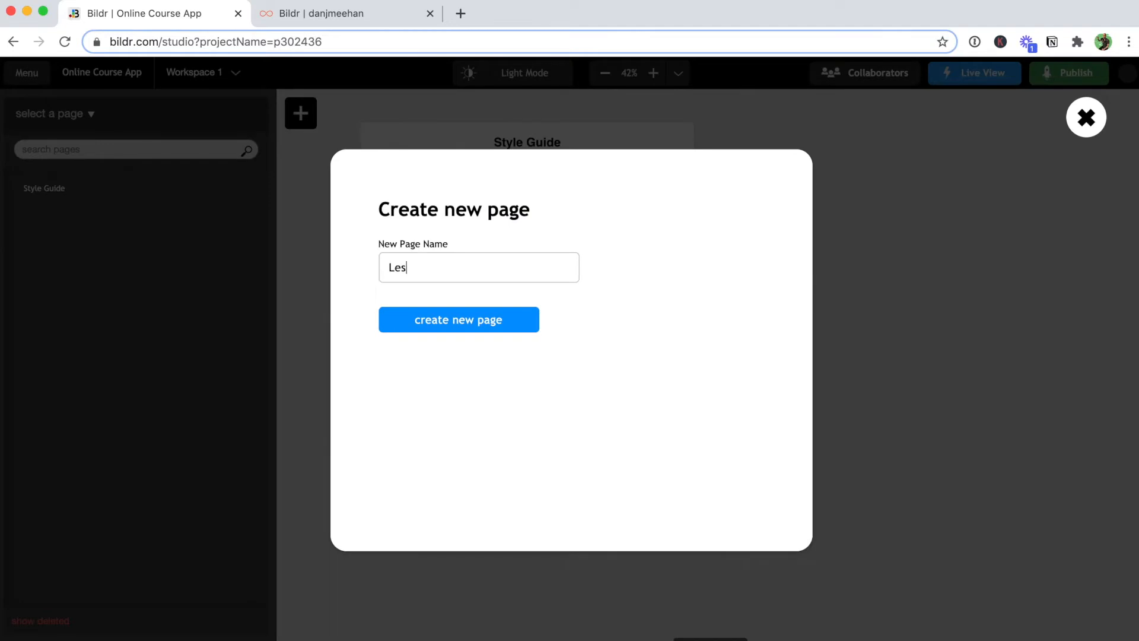
text(son Row)
click(481, 330)
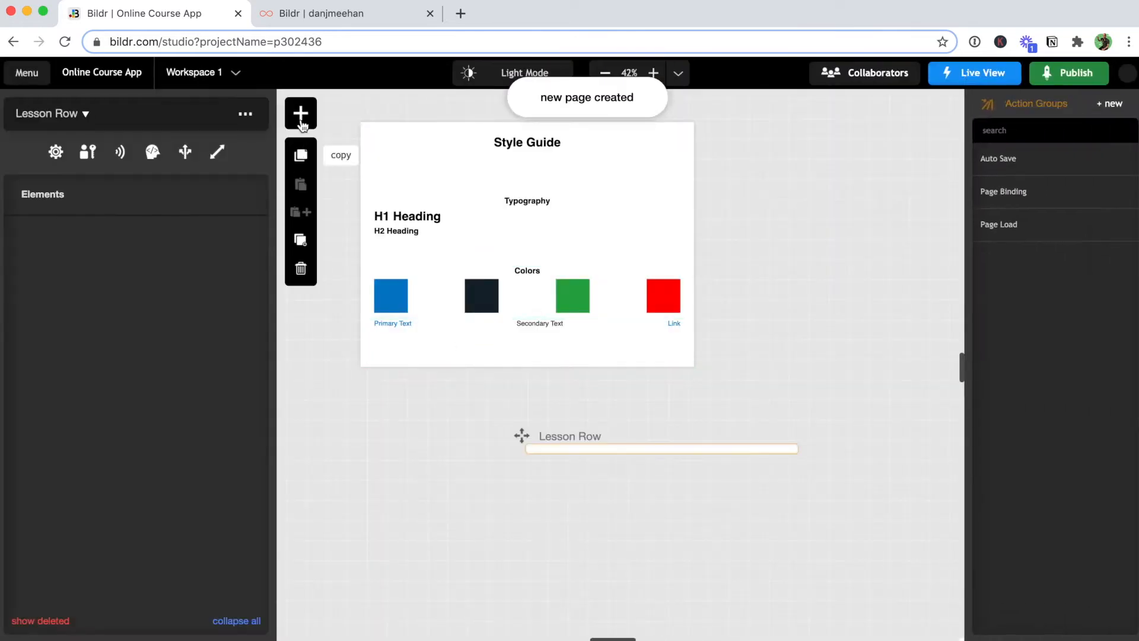
Search the element library for "list" and add a List Row to the Lesson Row page
click(302, 122)
text(list)
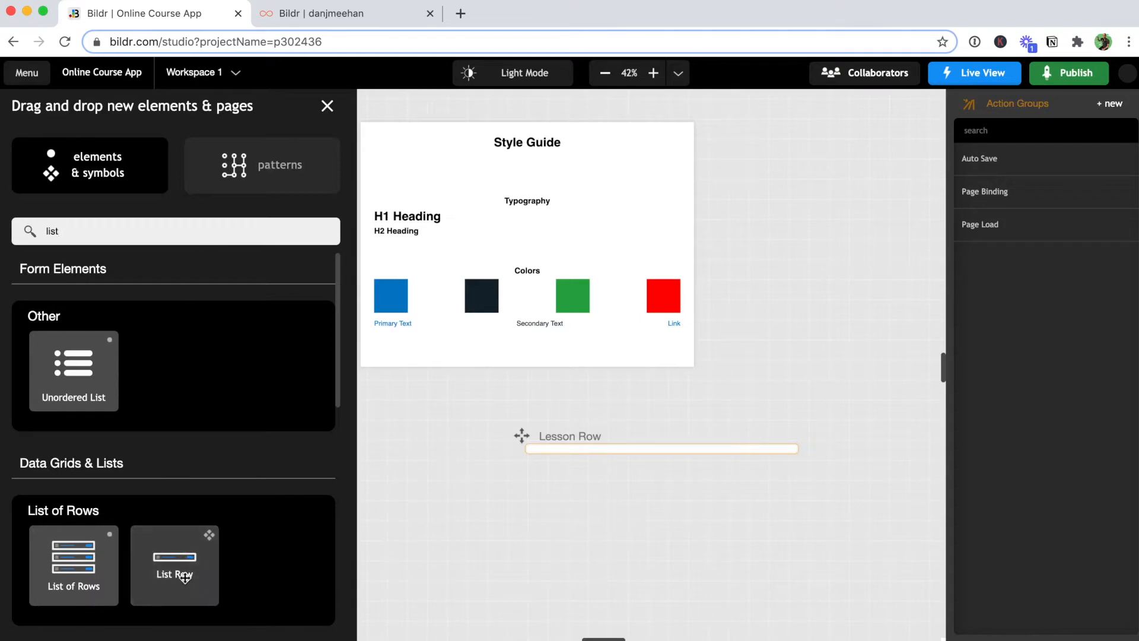
drag(184, 580, 651, 446)
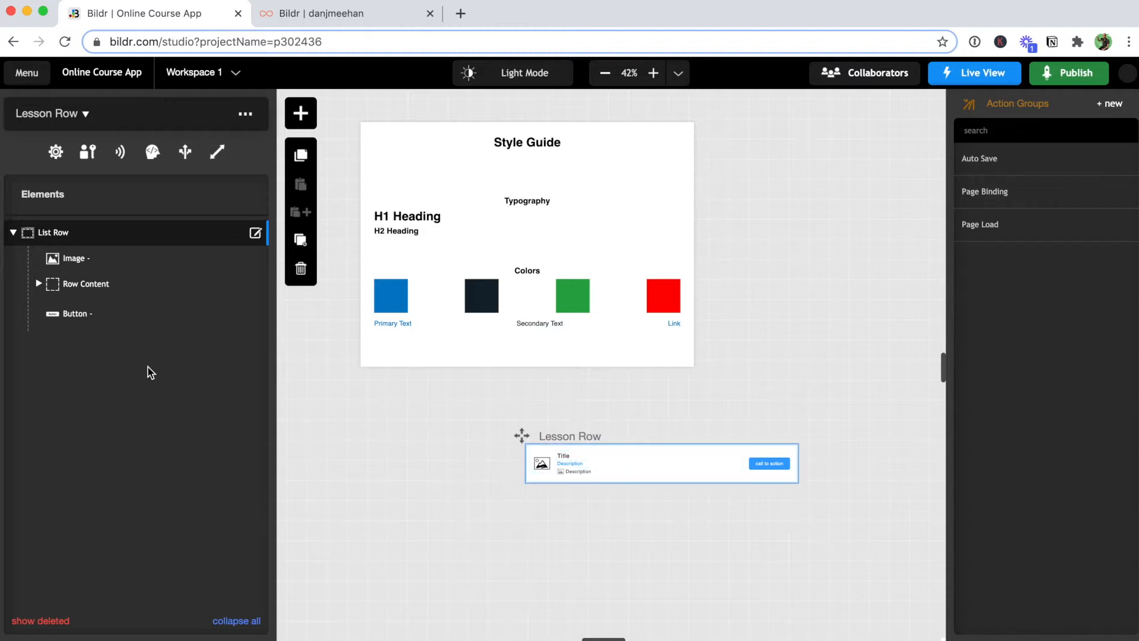
Delete the List Row's image and the Detail container inside Row Content
click(68, 255)
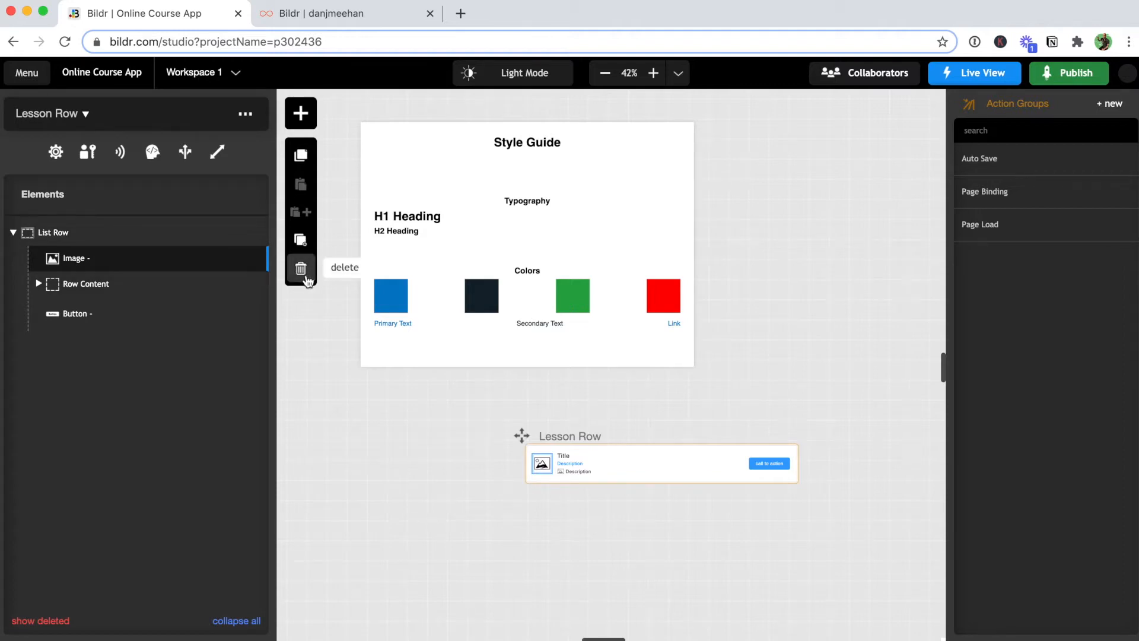
click(301, 269)
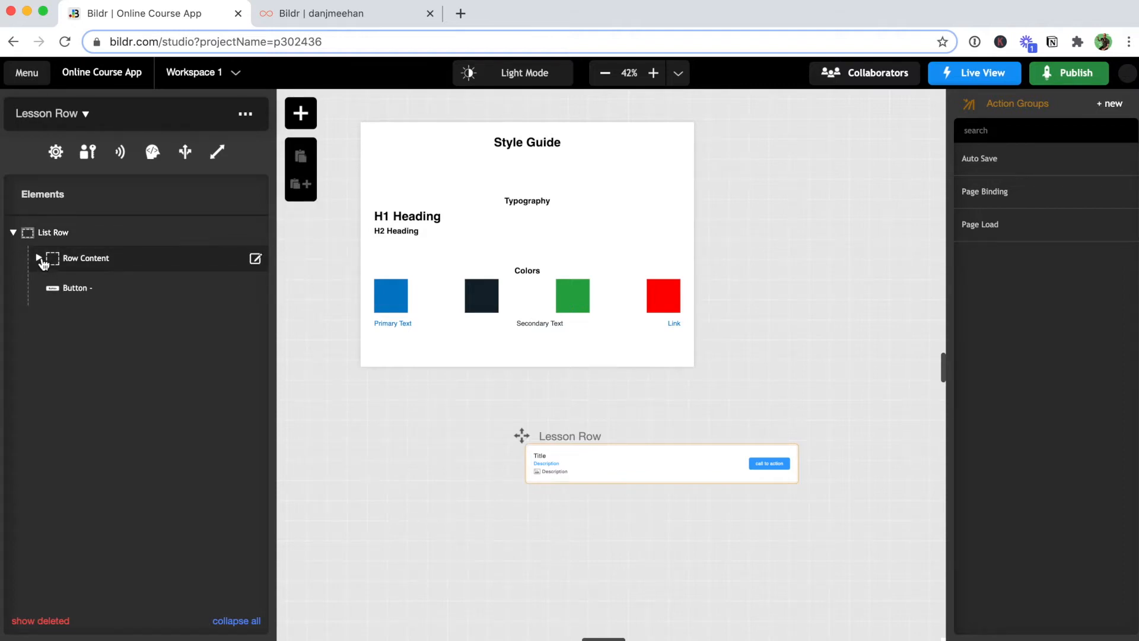
click(39, 258)
click(97, 342)
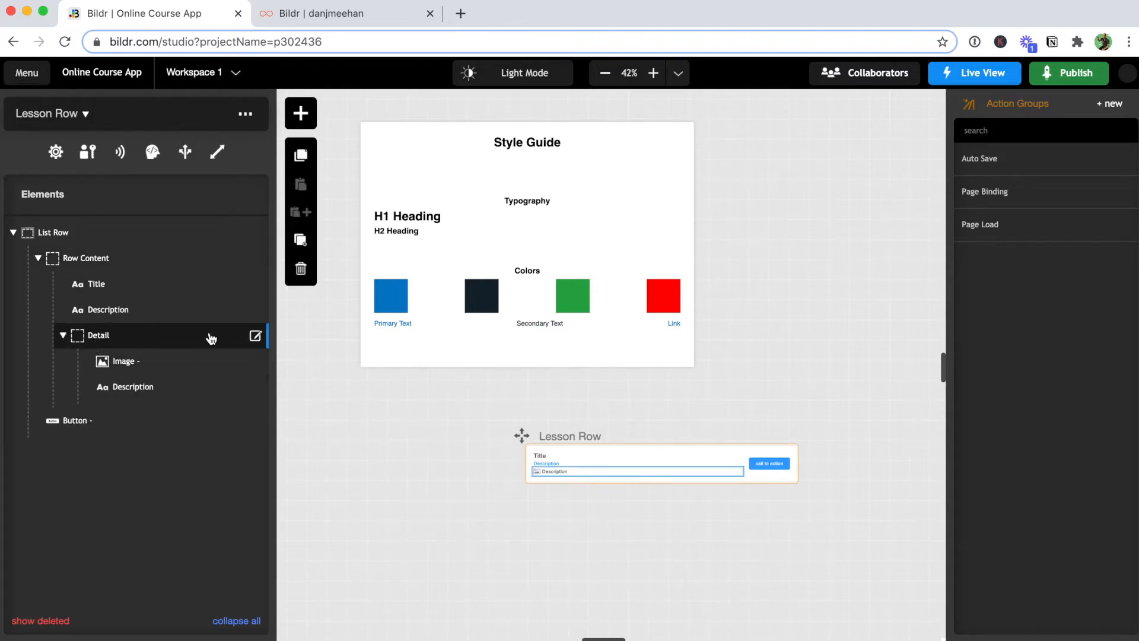
click(301, 268)
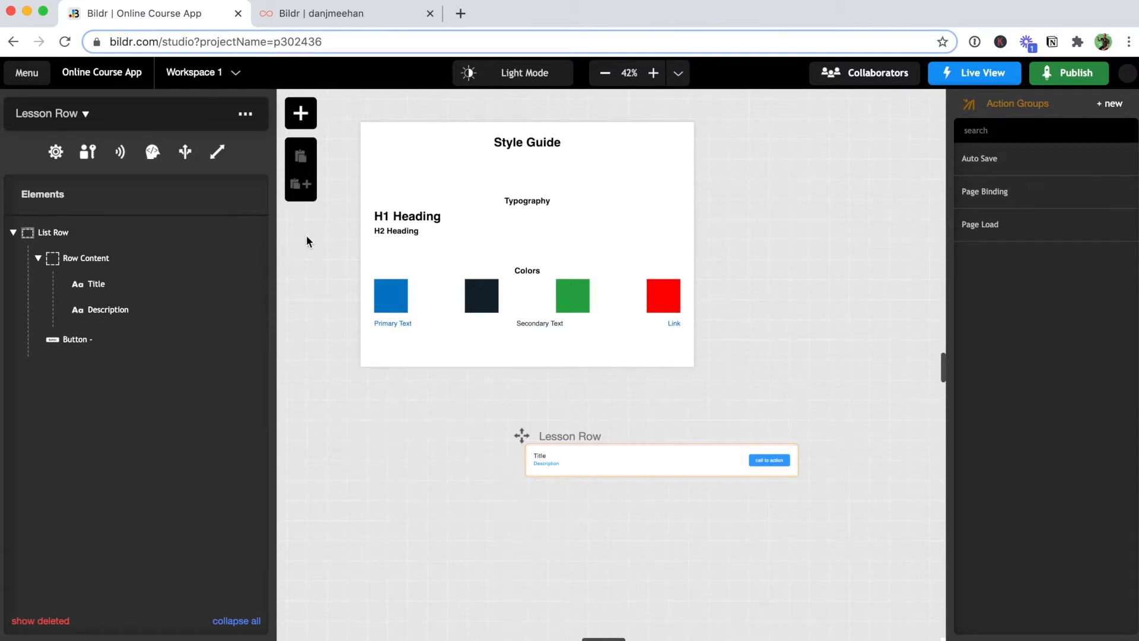
Add a Container element at the end of Row Content and duplicate it twice
click(301, 114)
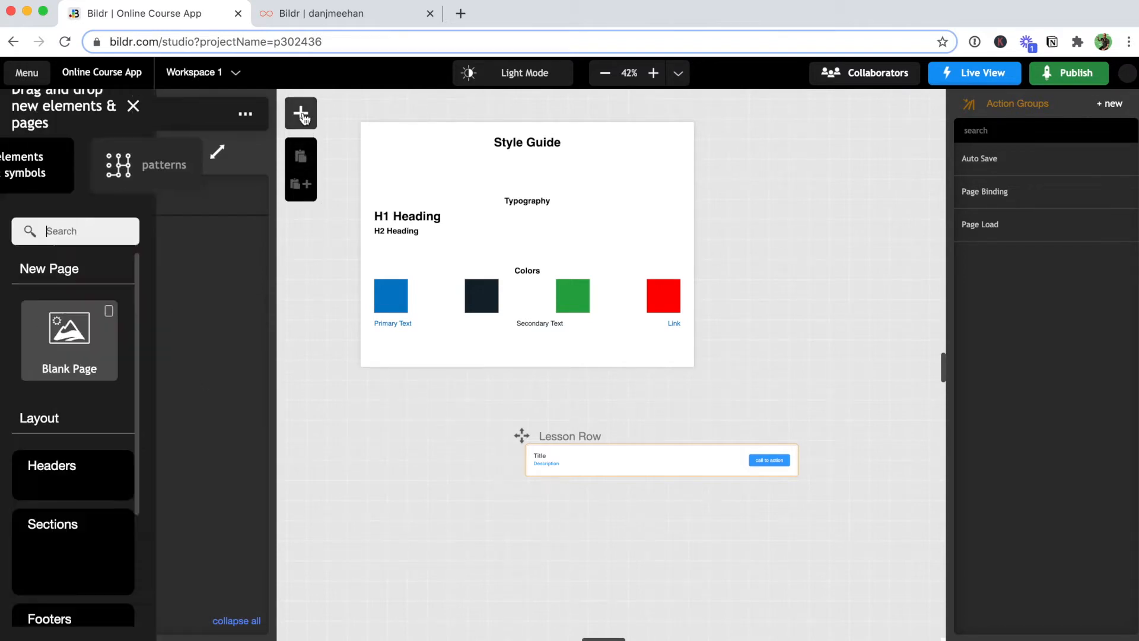
text(cont)
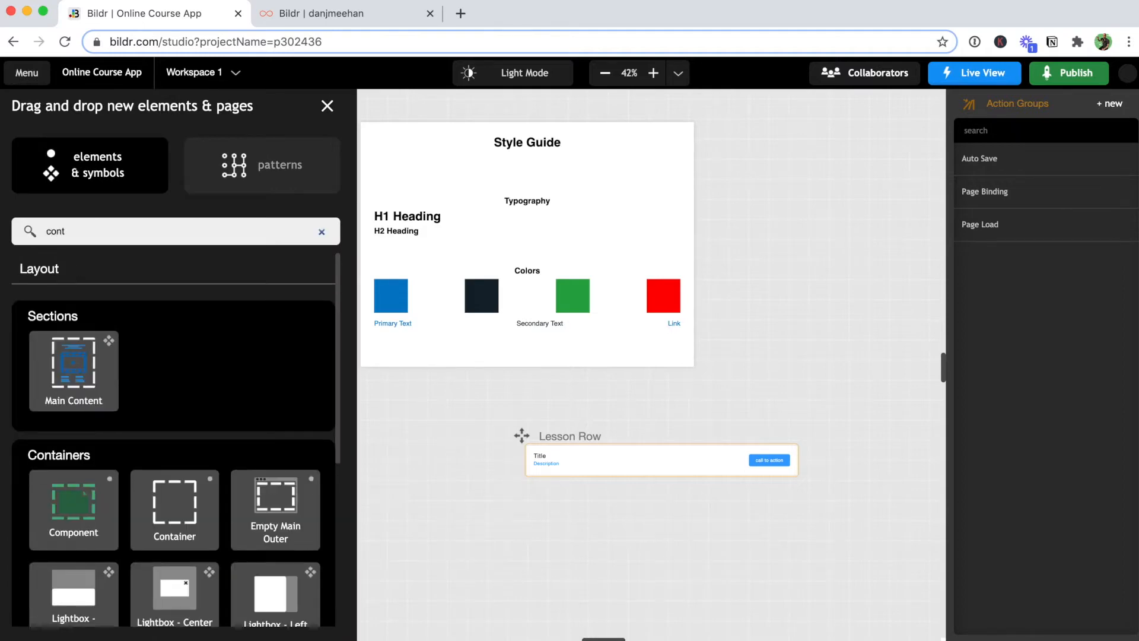
drag(209, 475, 179, 258)
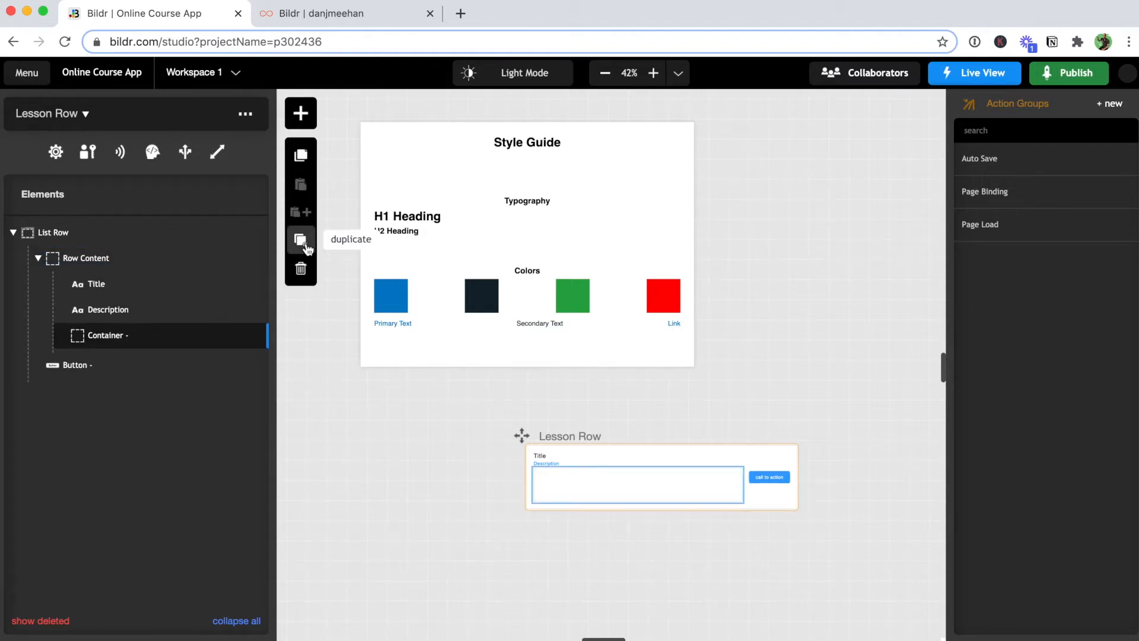
click(308, 249)
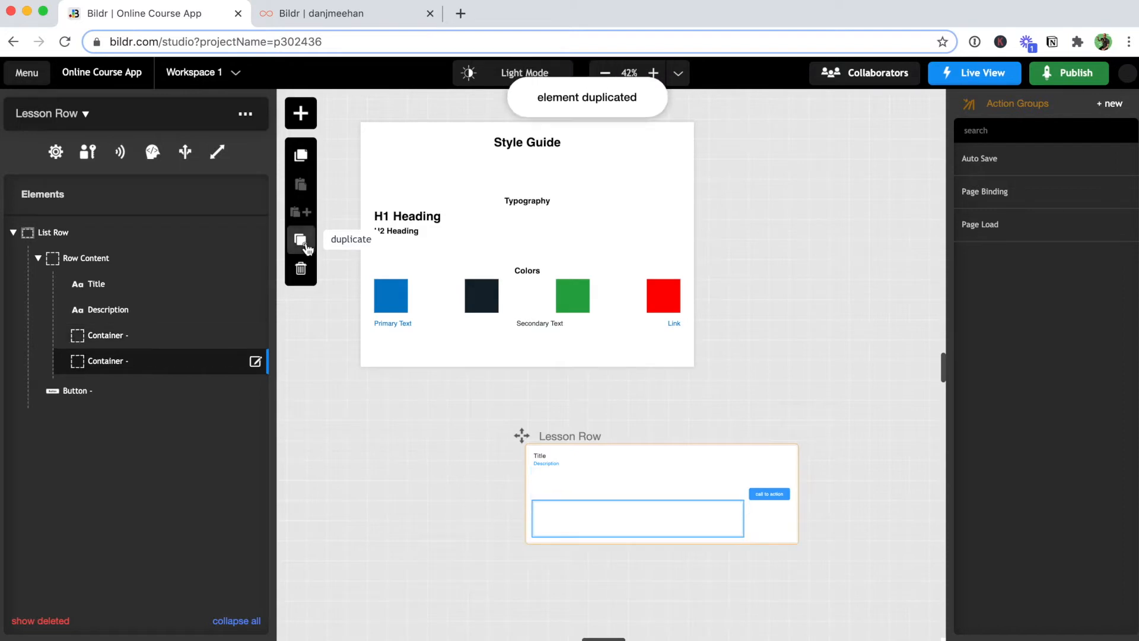
click(307, 249)
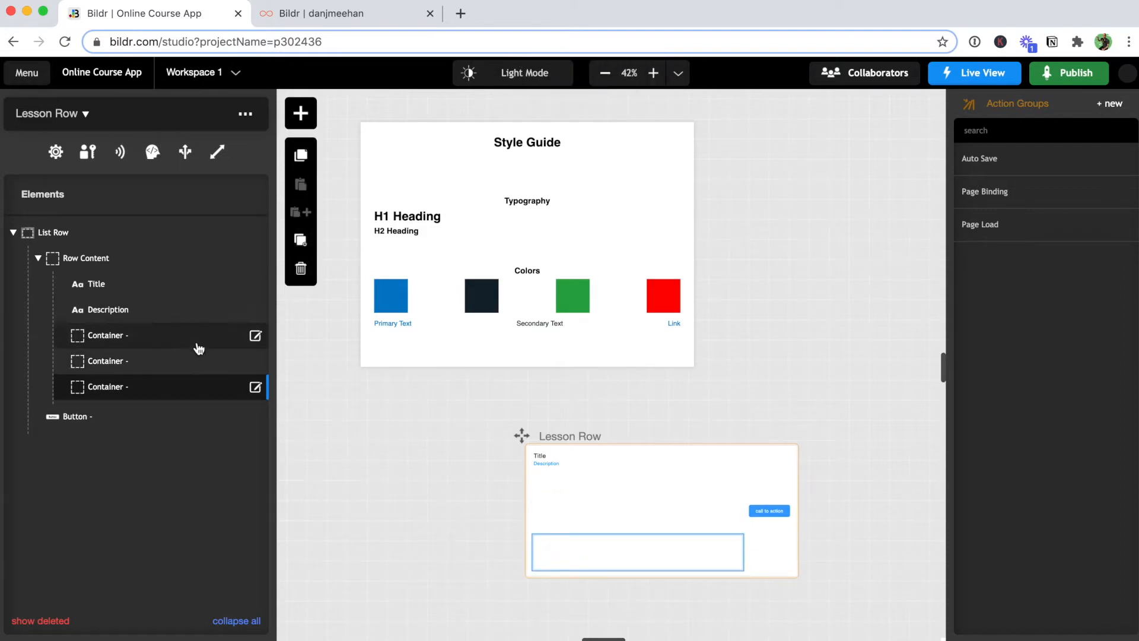
Rename the first new container in Row Content as "Container - Lesson Admin Elements"
click(255, 339)
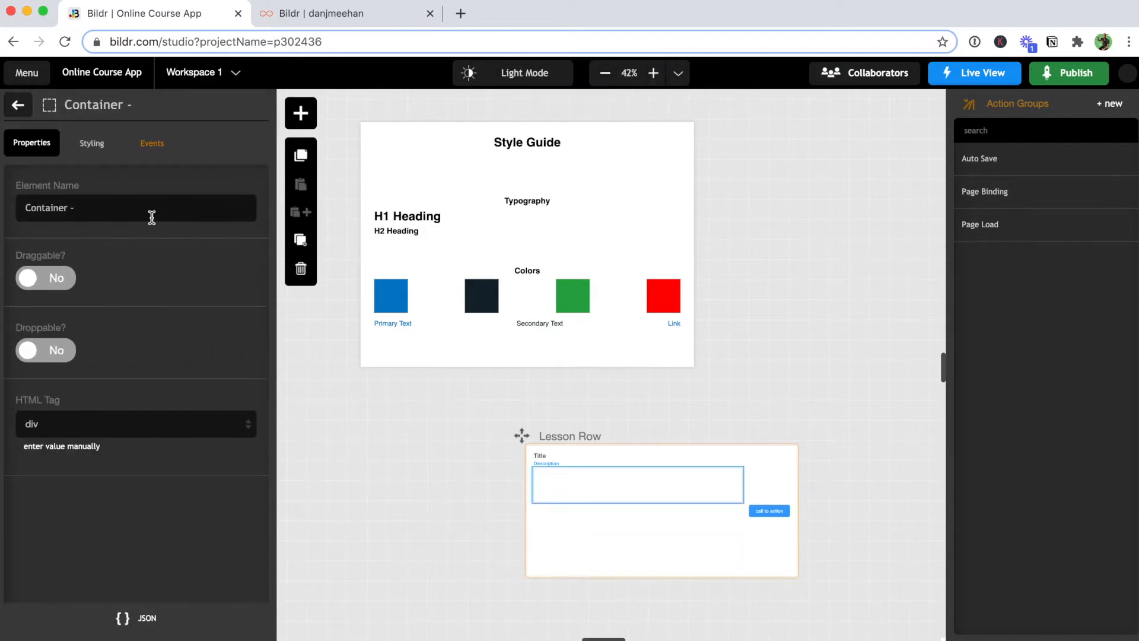
text(Lesson Admin Elements)
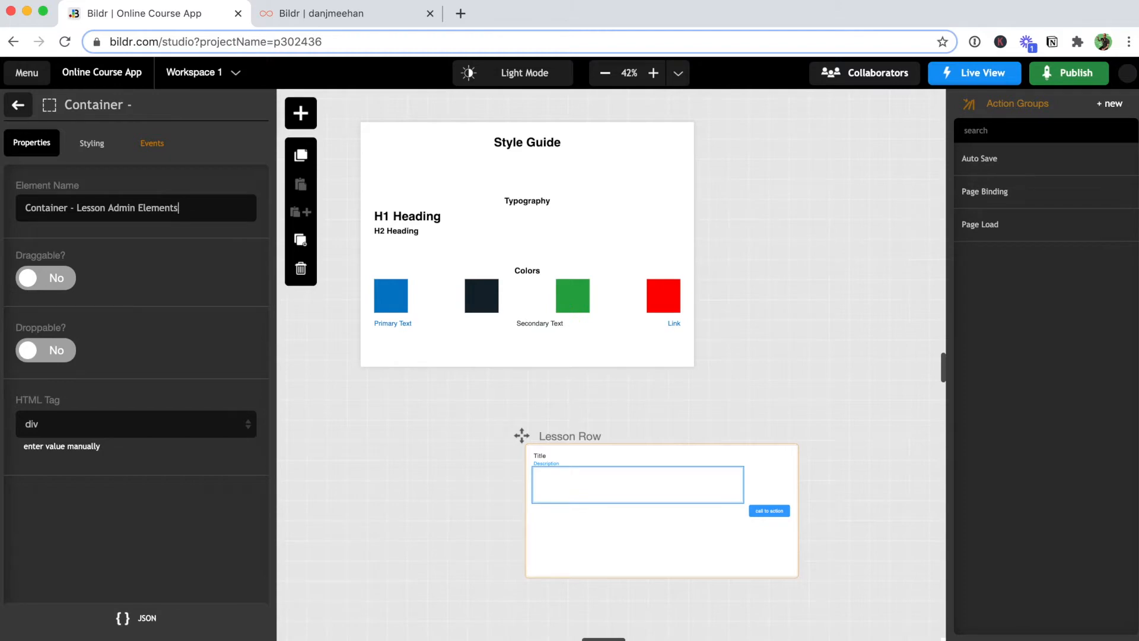
click(24, 111)
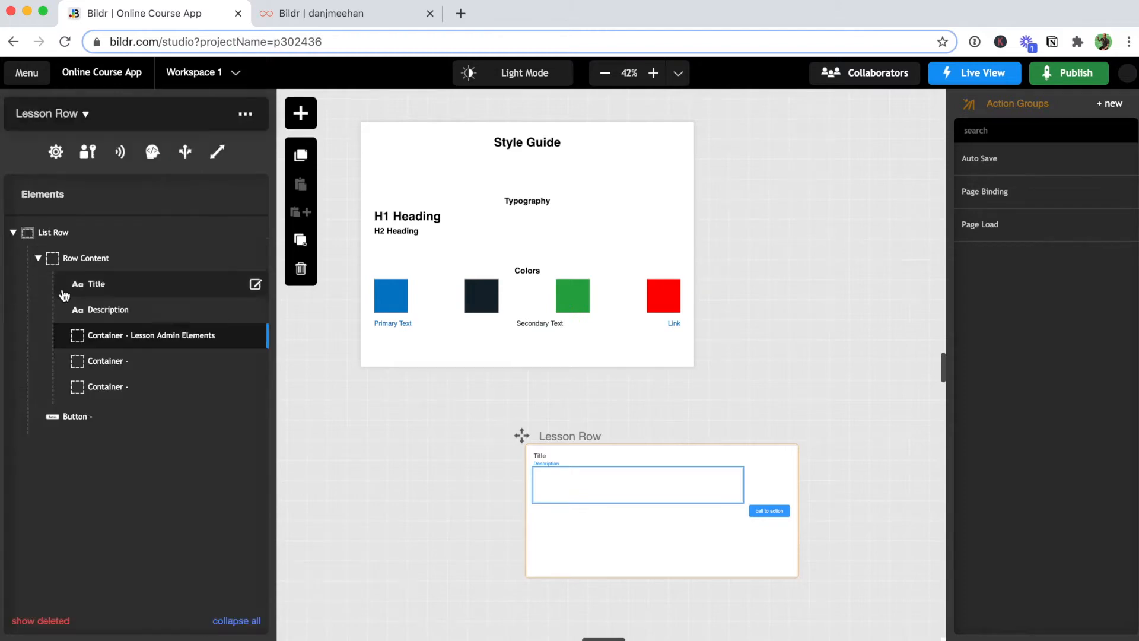
Rename the second new container in Row Content as "Container - Delete Button"
click(255, 362)
click(256, 362)
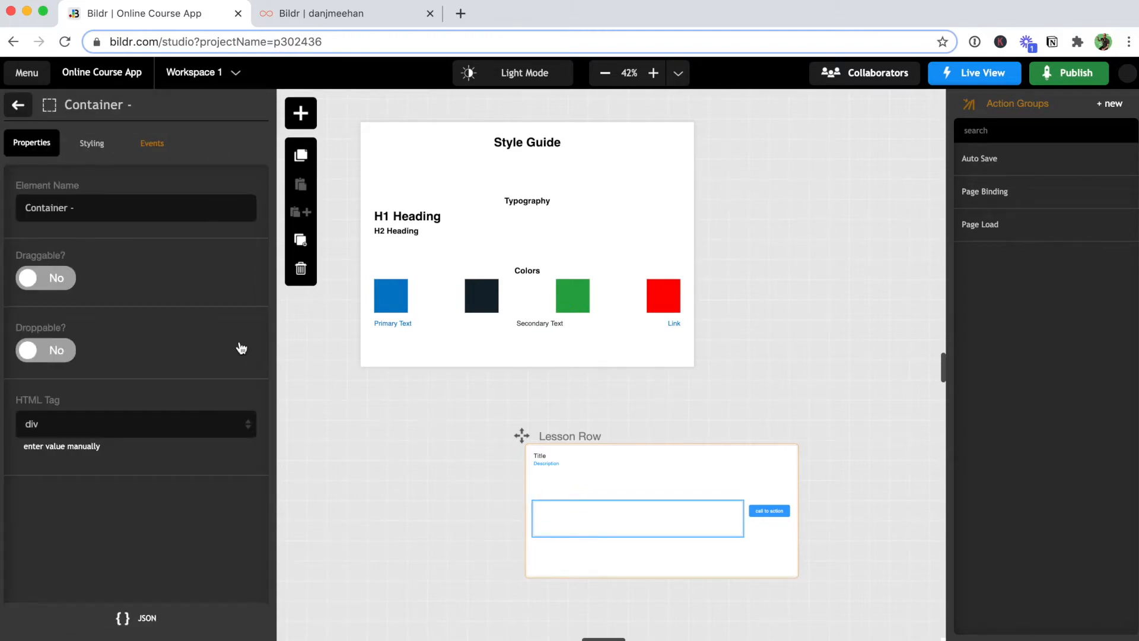
text(Delete Button)
click(24, 113)
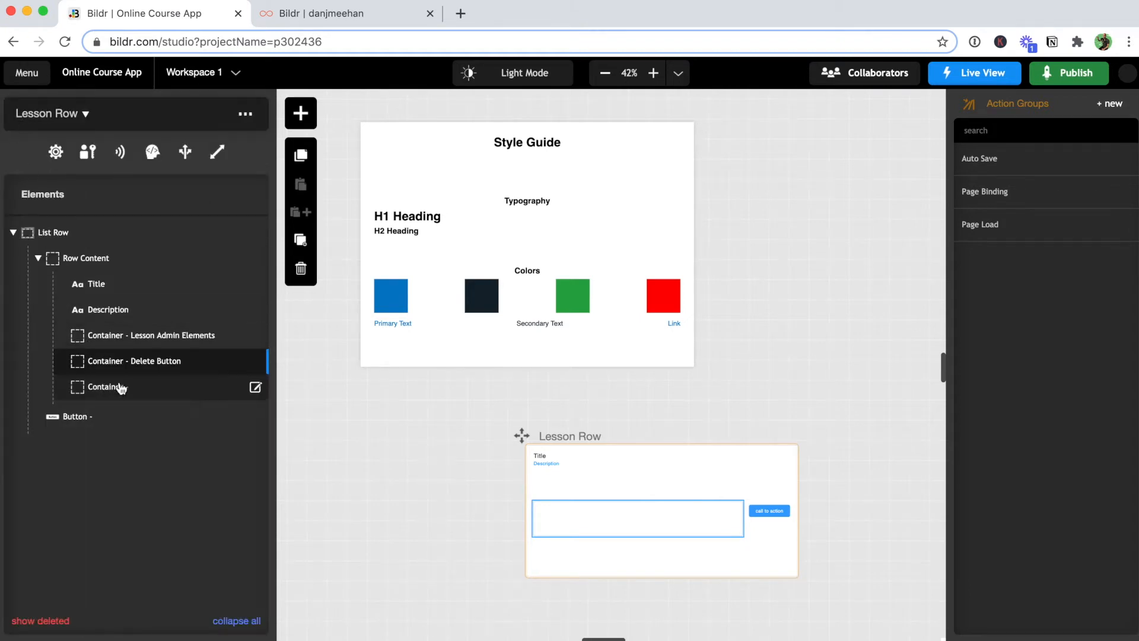
Rename the third new container in Row Content as "Container - Lesson Row"
click(253, 394)
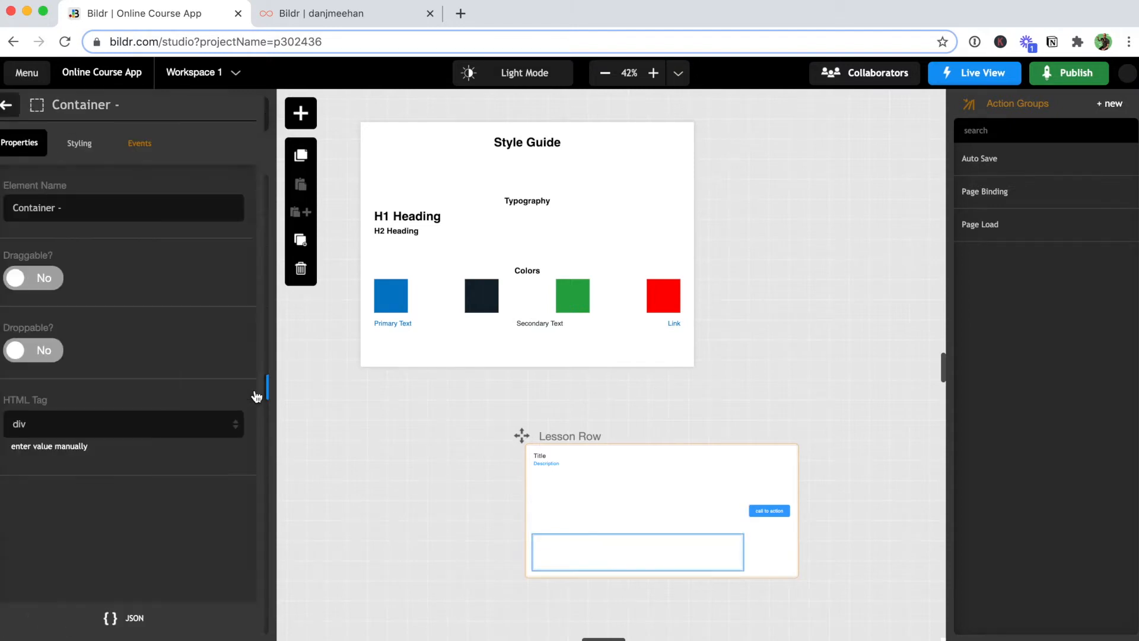
click(103, 212)
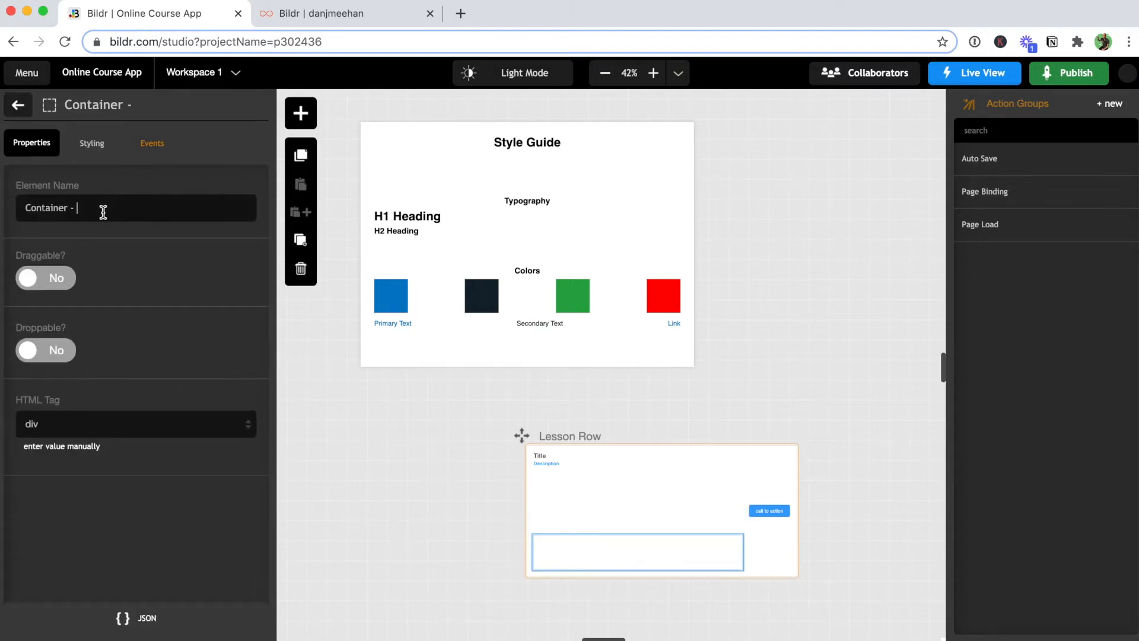
text(Lesson Row)
click(18, 106)
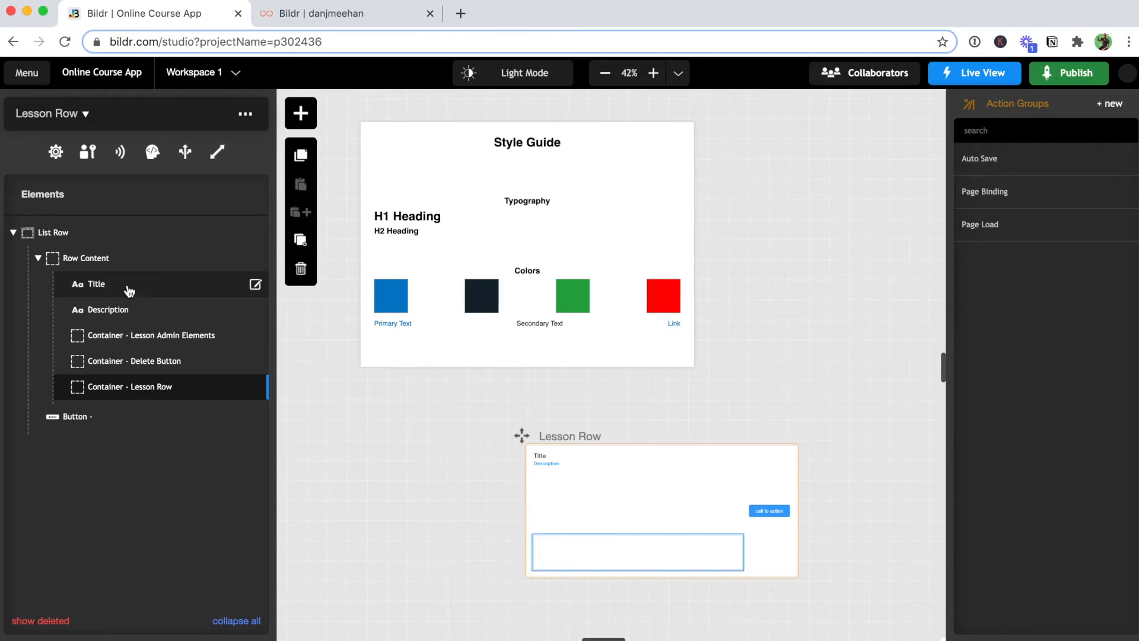
Move Title and Description into the Lesson Admin Elements container, and the button into the Delete Button container
drag(132, 295, 175, 346)
drag(115, 286, 133, 313)
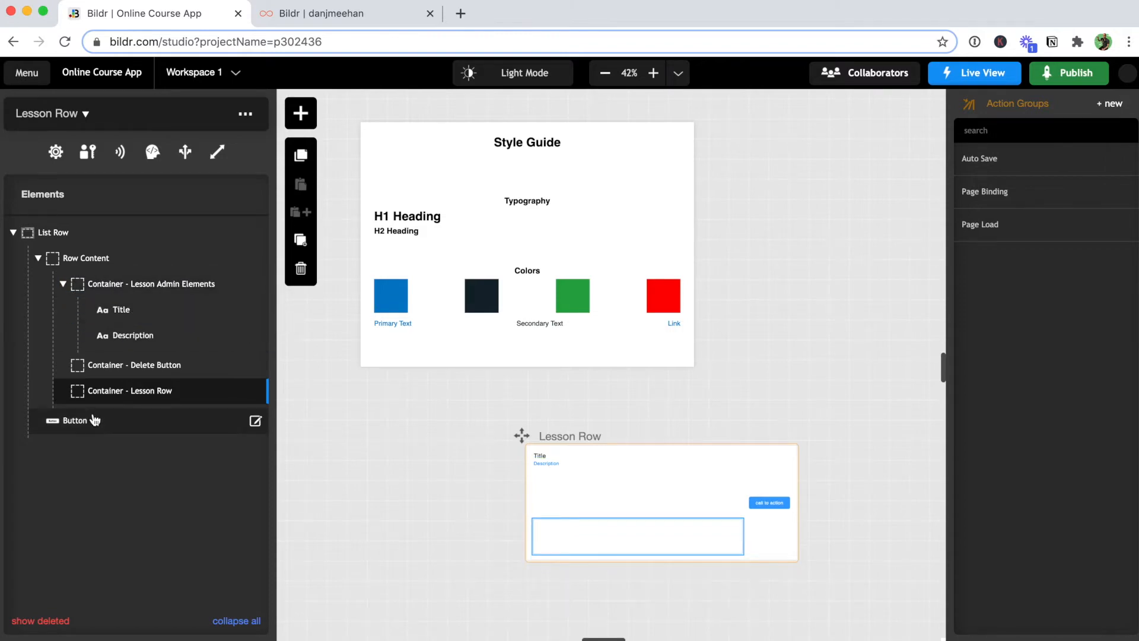
drag(83, 425, 169, 371)
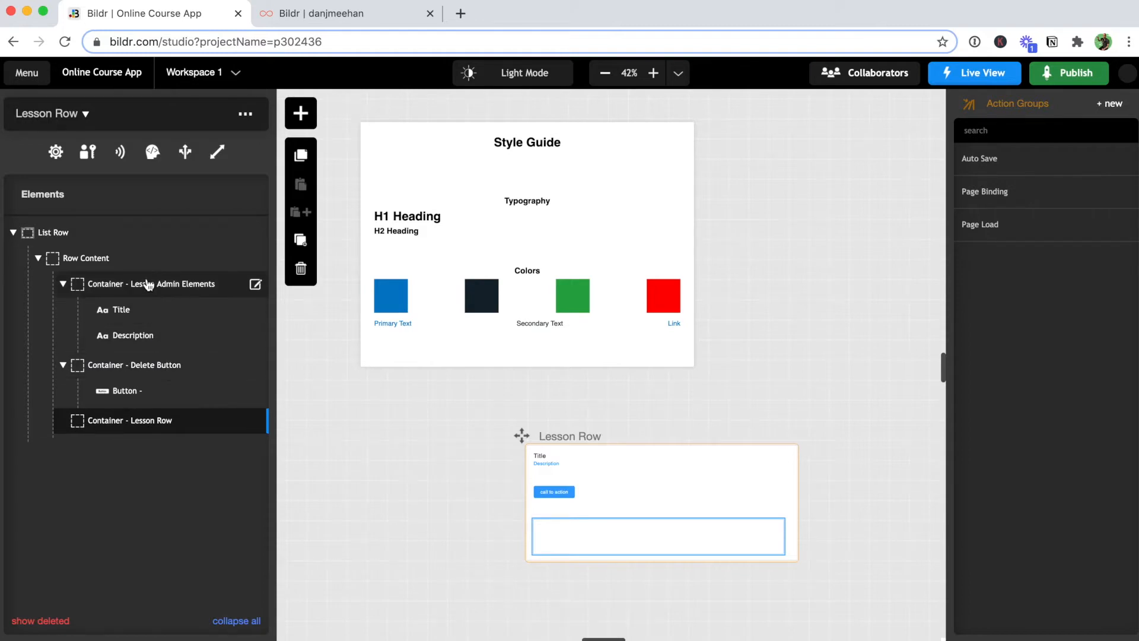
Nest the Lesson Admin Elements and Delete Button containers inside the Lesson Row container, in that order
drag(151, 286, 187, 418)
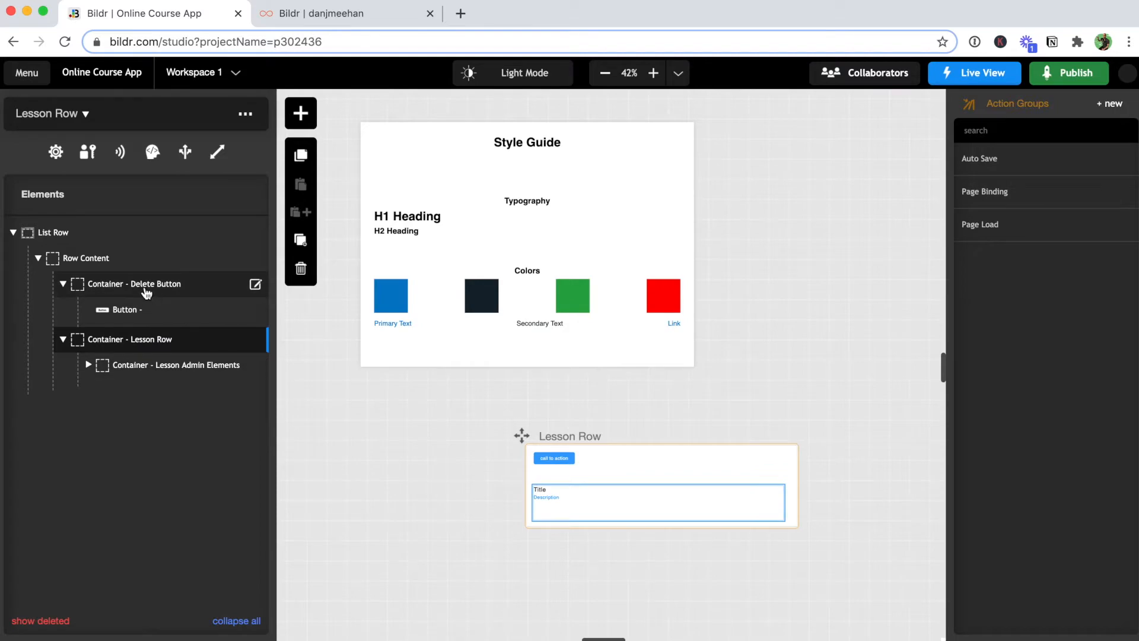
drag(146, 292, 168, 346)
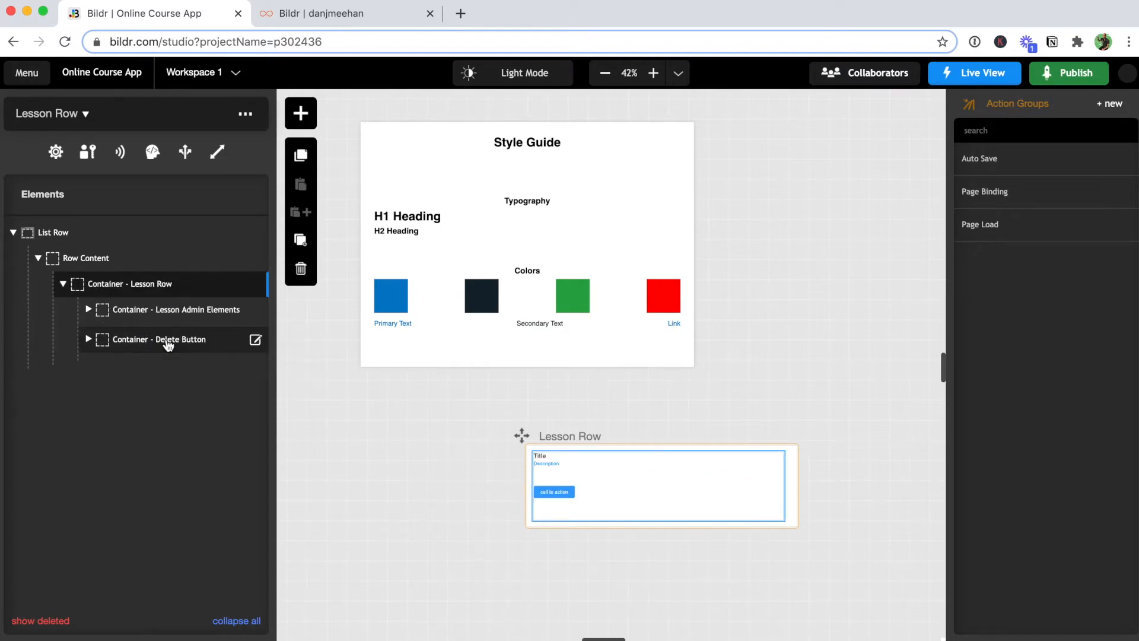
Duplicate the Description text inside the Lesson Admin Elements container twice
click(88, 310)
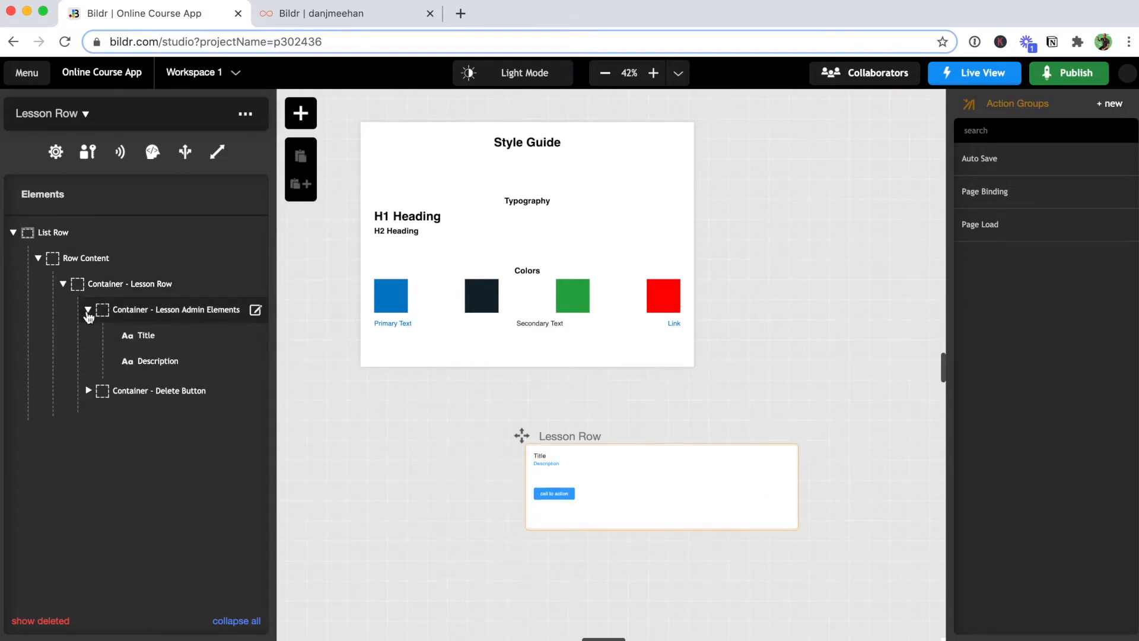
click(157, 362)
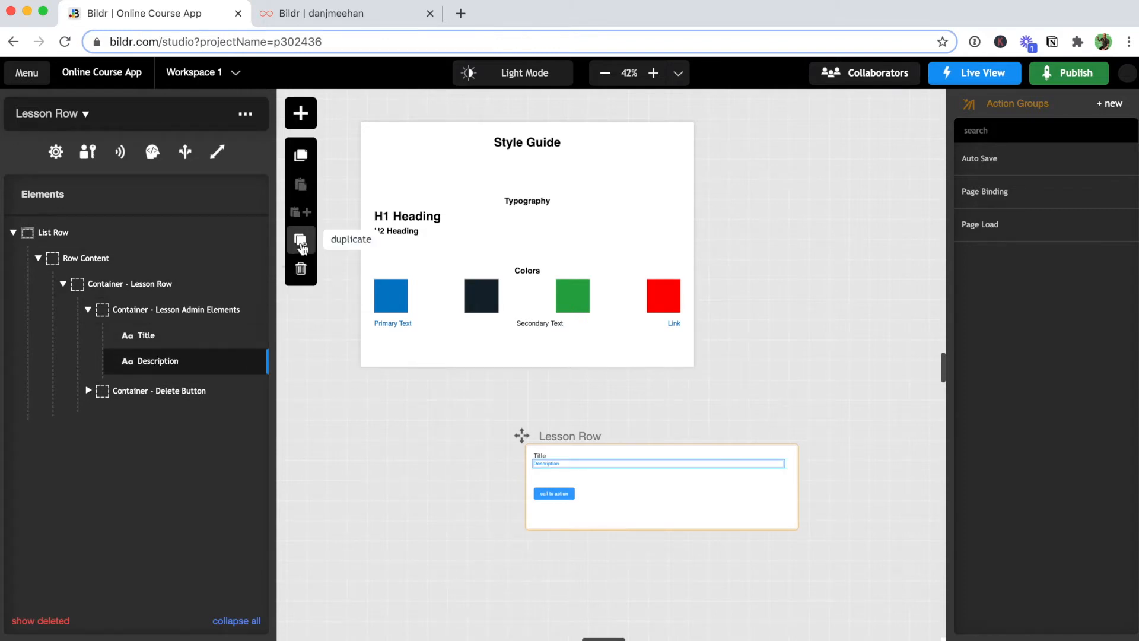
click(301, 240)
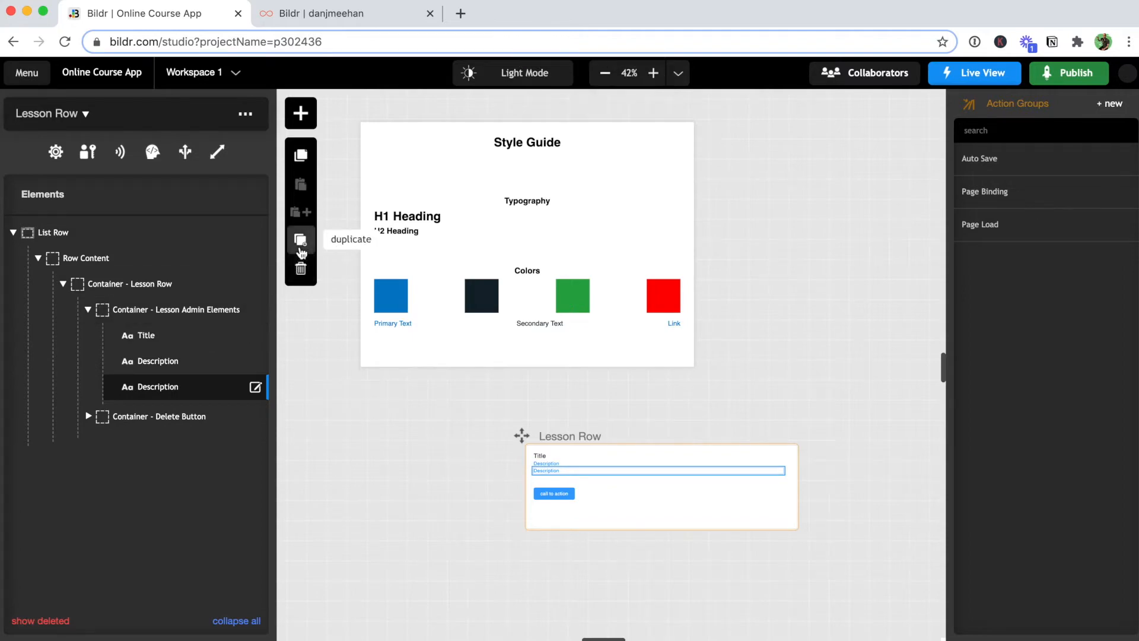
click(301, 249)
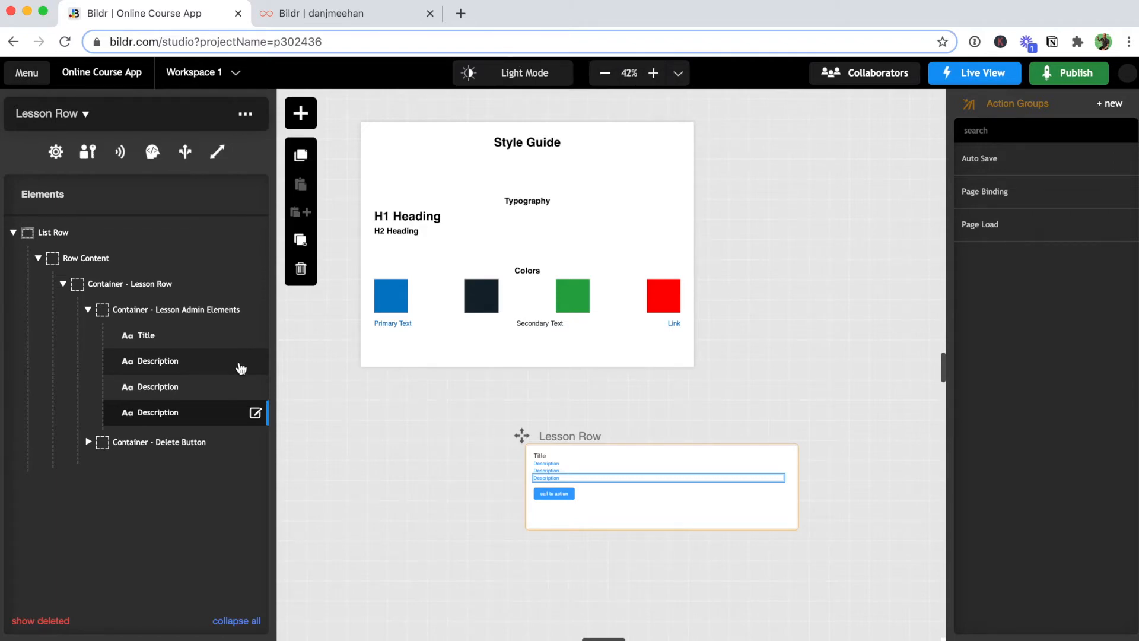
Set both the element name and the display text of the first Description element to "Order"
mouse_move(243, 366)
click(255, 363)
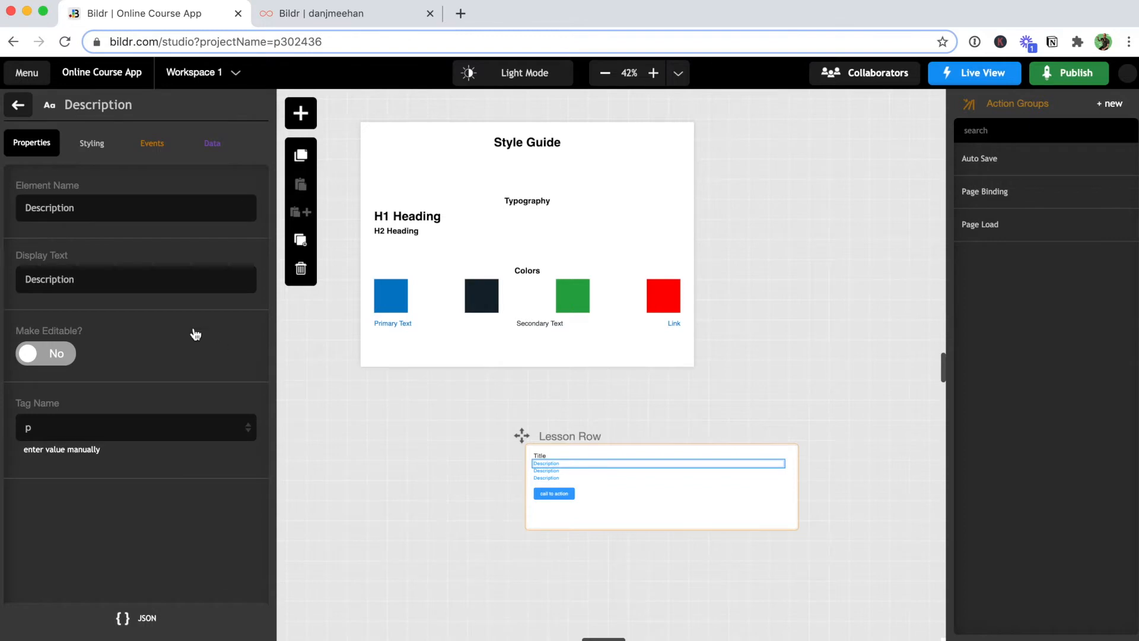
double_click(57, 211)
text(Order)
key(Tab)
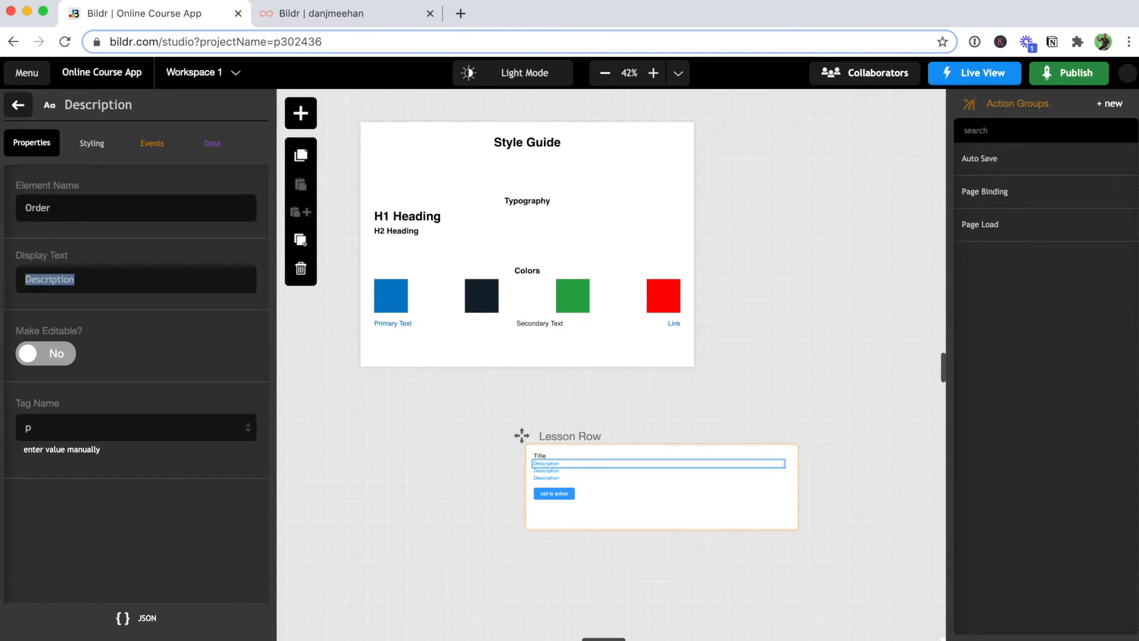
text(Order)
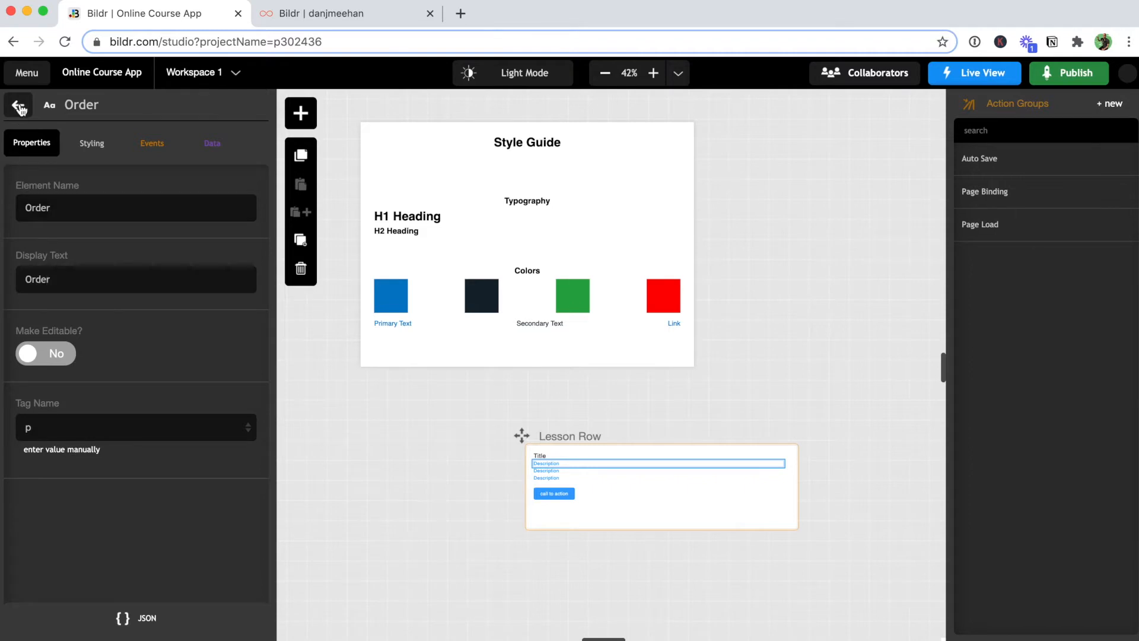
click(19, 105)
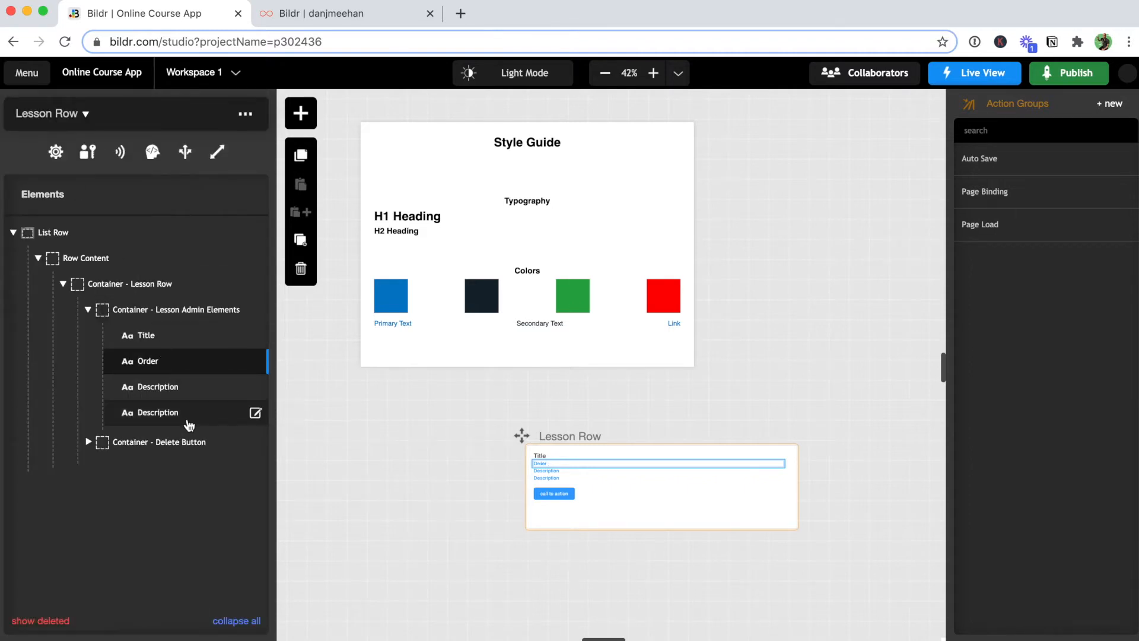
Set both the element name and the display text of the last Description element to "Length"
click(255, 413)
double_click(58, 205)
key(BackSpace)
text(Len)
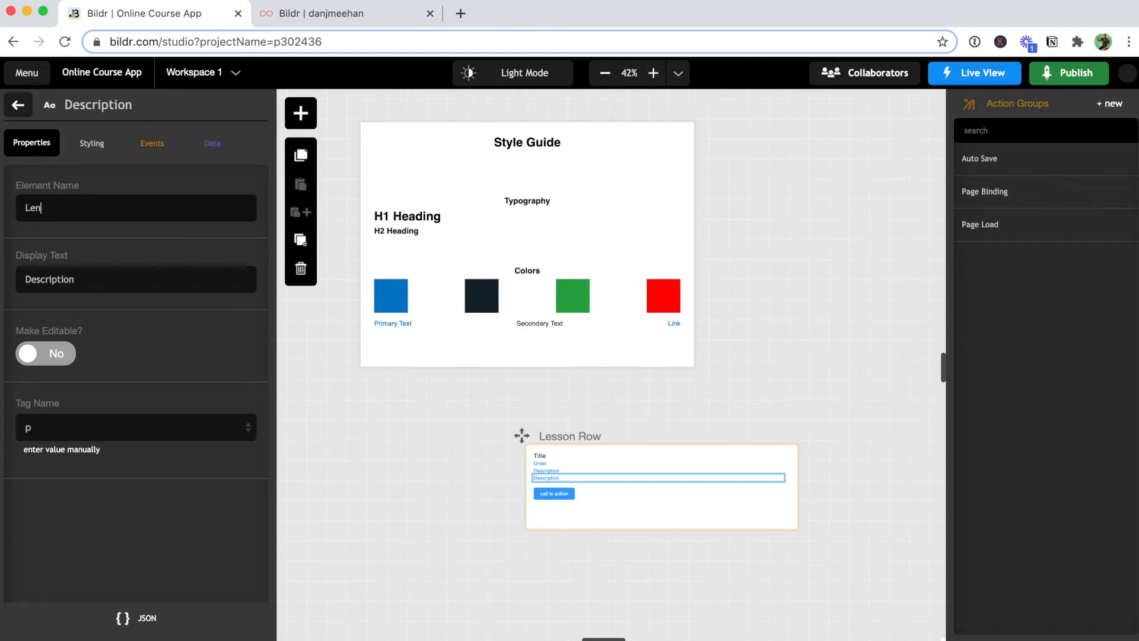
text(gth)
key(Tab)
text(Length)
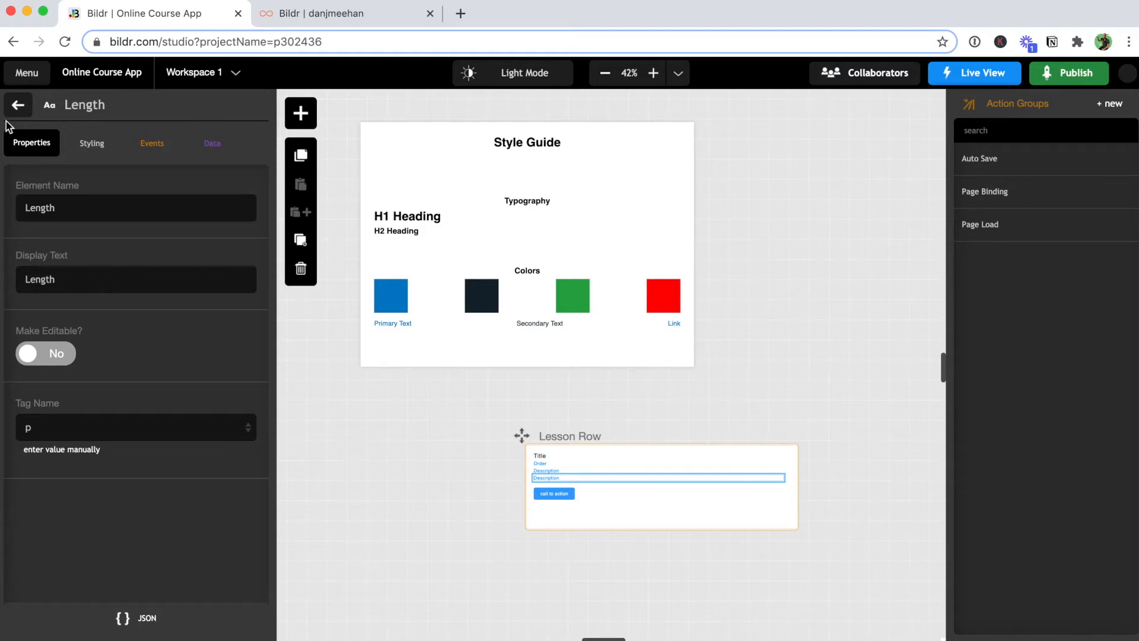
click(23, 107)
Apply the "Display - Flex Row" utility class to the Lesson Row container
click(129, 284)
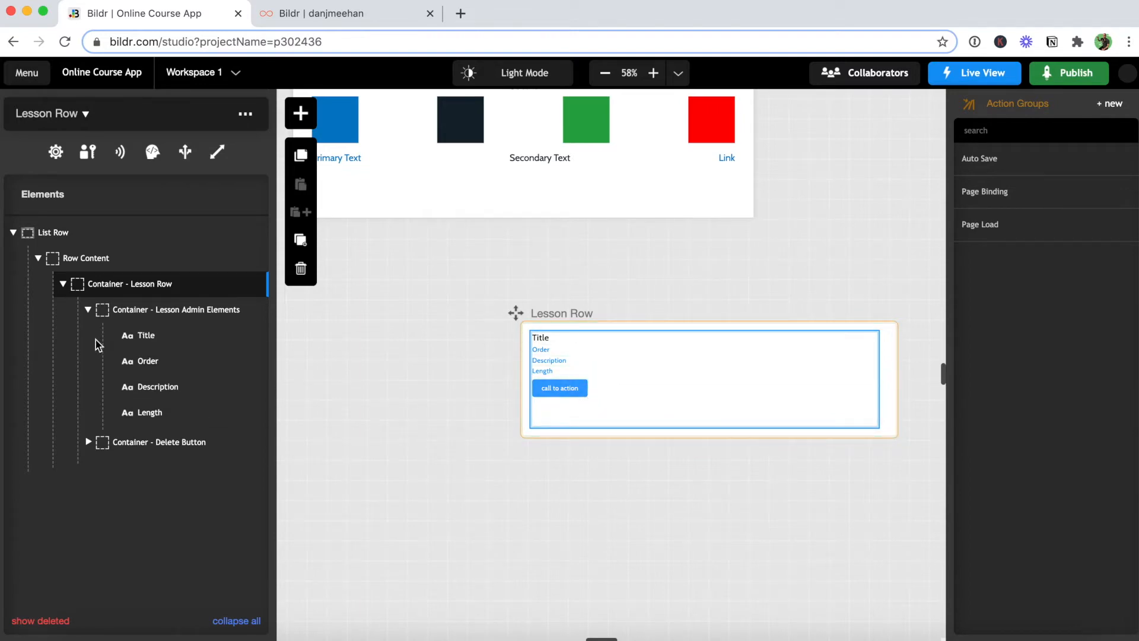
click(89, 313)
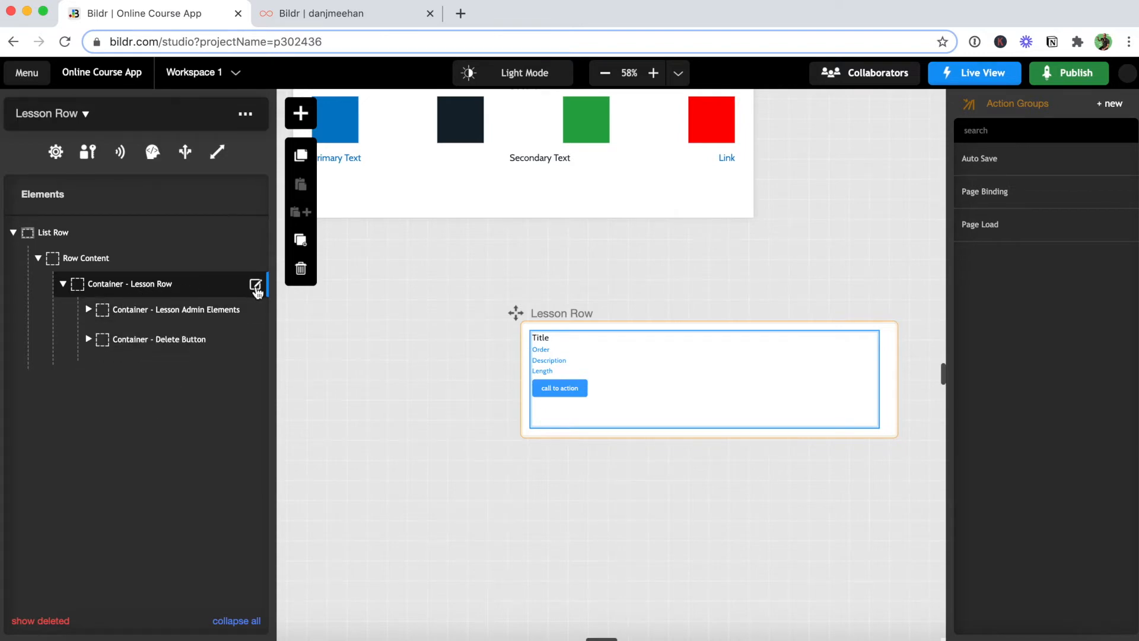
click(255, 286)
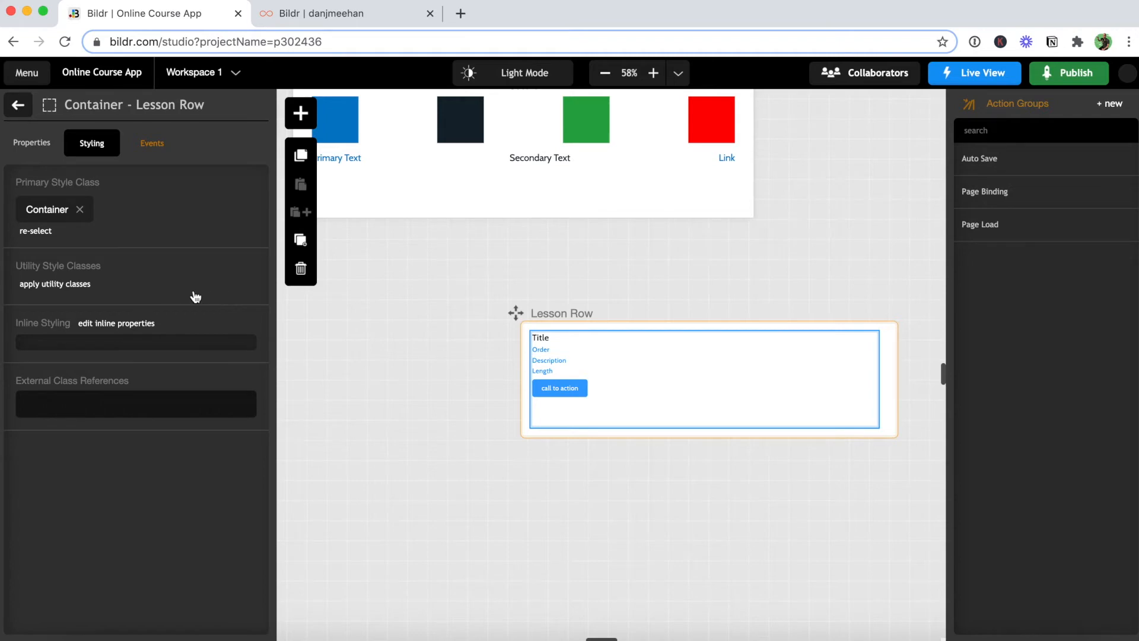
click(88, 285)
text(flex)
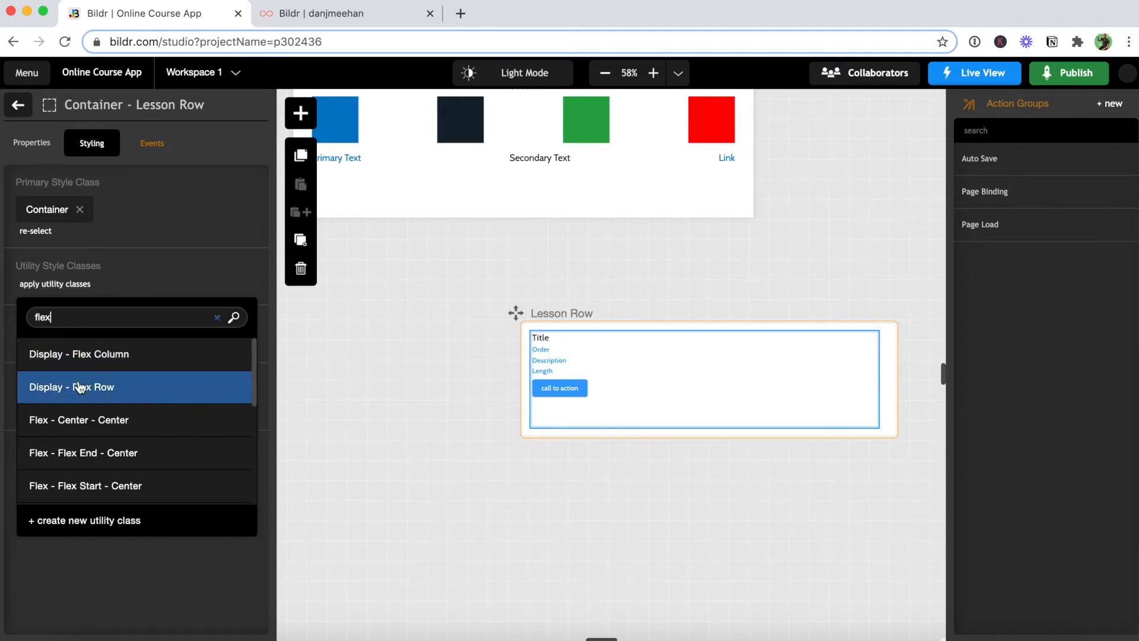
click(80, 386)
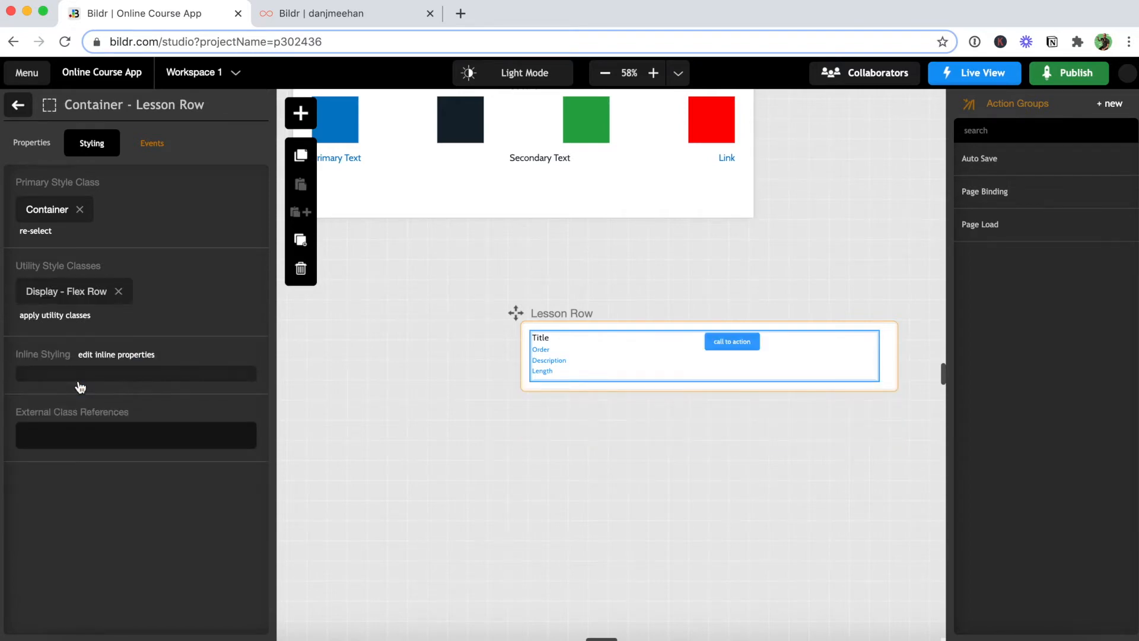
Add the "Align Center - Vertical" utility class to the Lesson Row container and check its align-items property
click(76, 317)
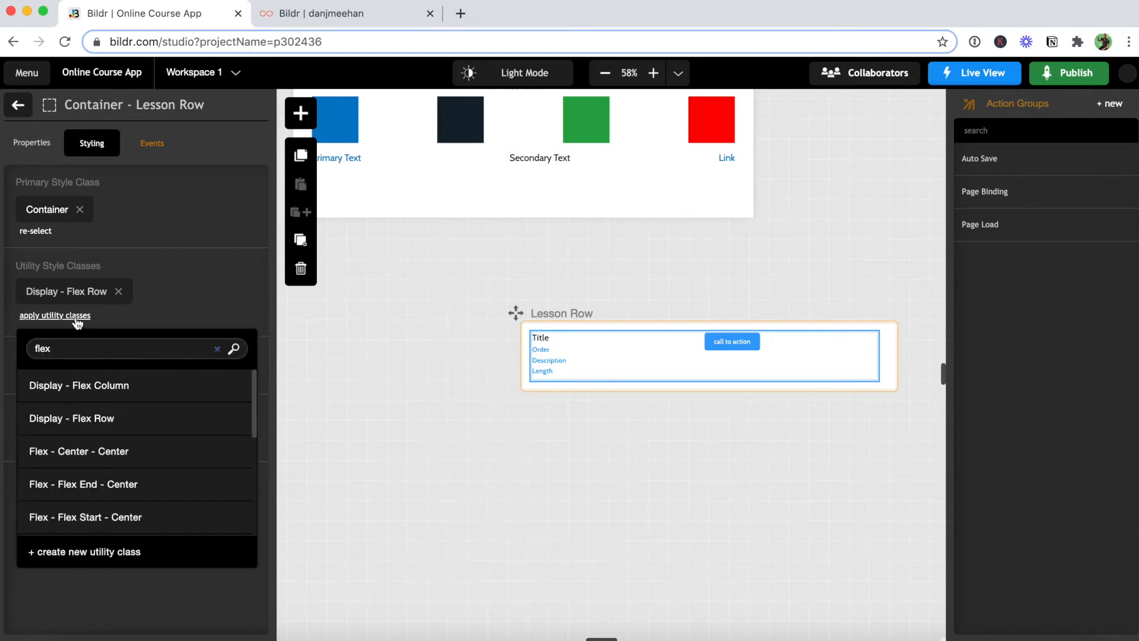
key(BackSpace)
key(BackSpace)
key(BackSpace)
key(BackSpace)
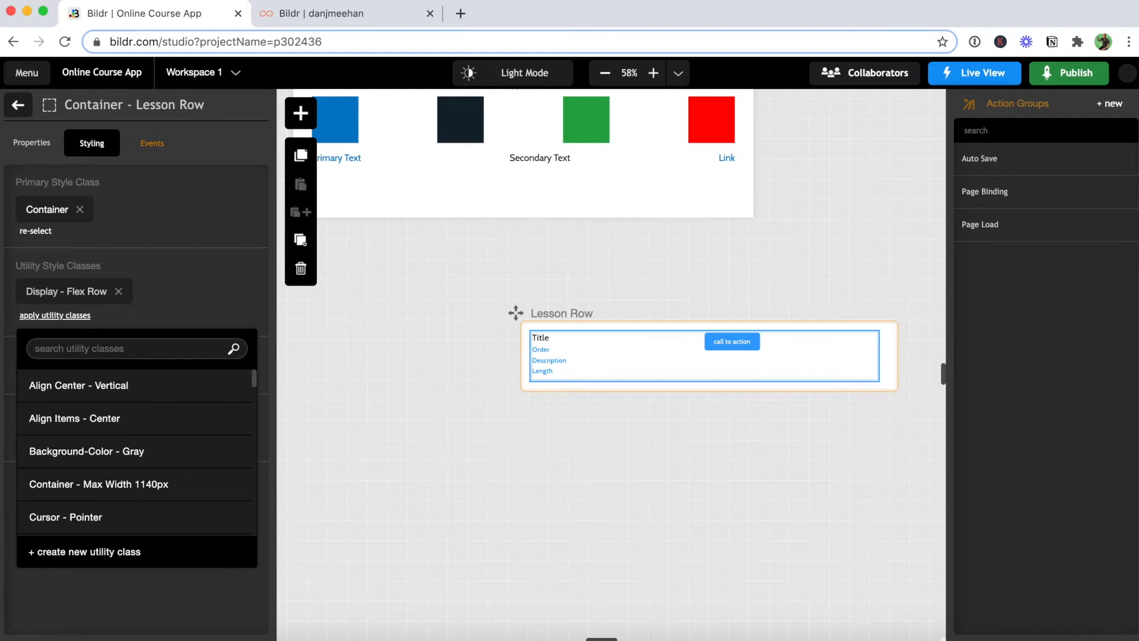
click(96, 391)
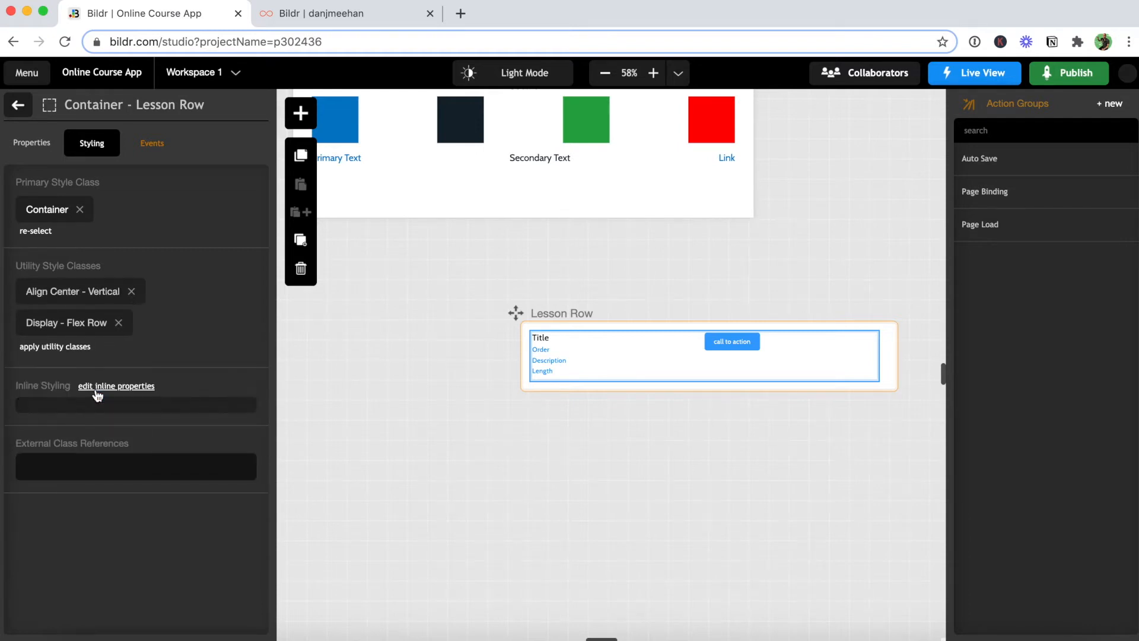
click(78, 296)
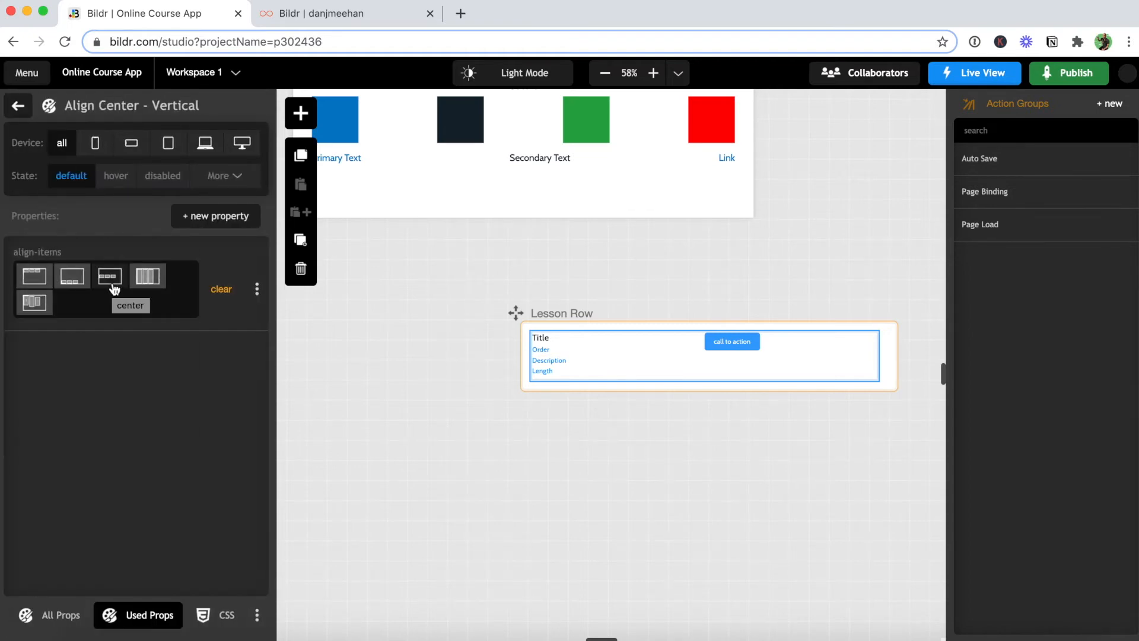
click(18, 106)
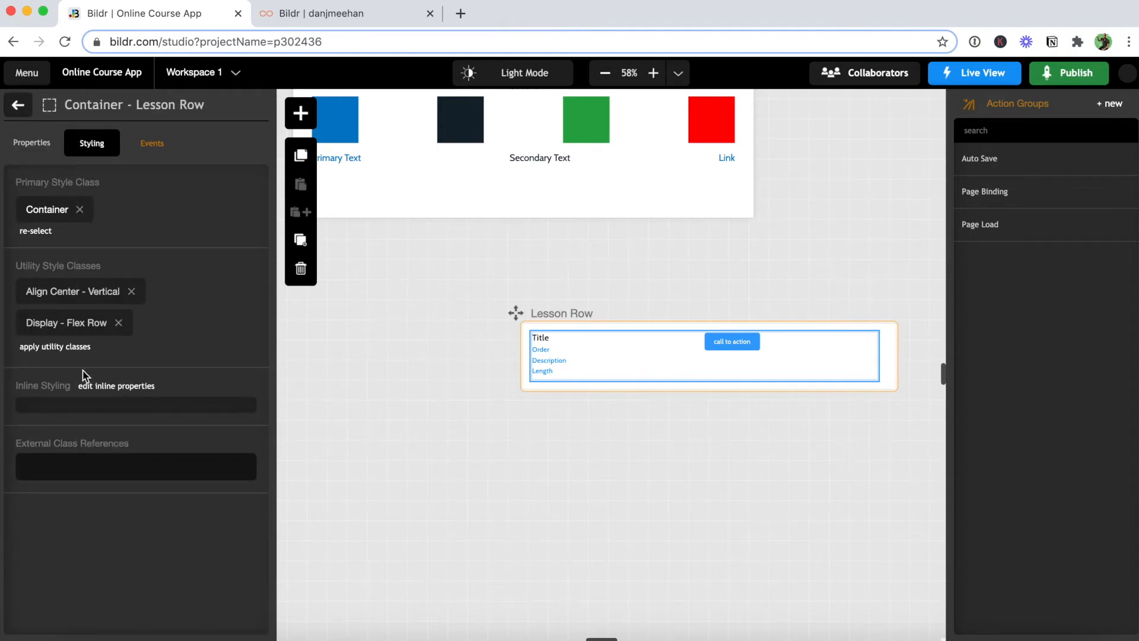
Add the "Flex - Space Between - Flex Start" utility class to the Lesson Row container
click(71, 349)
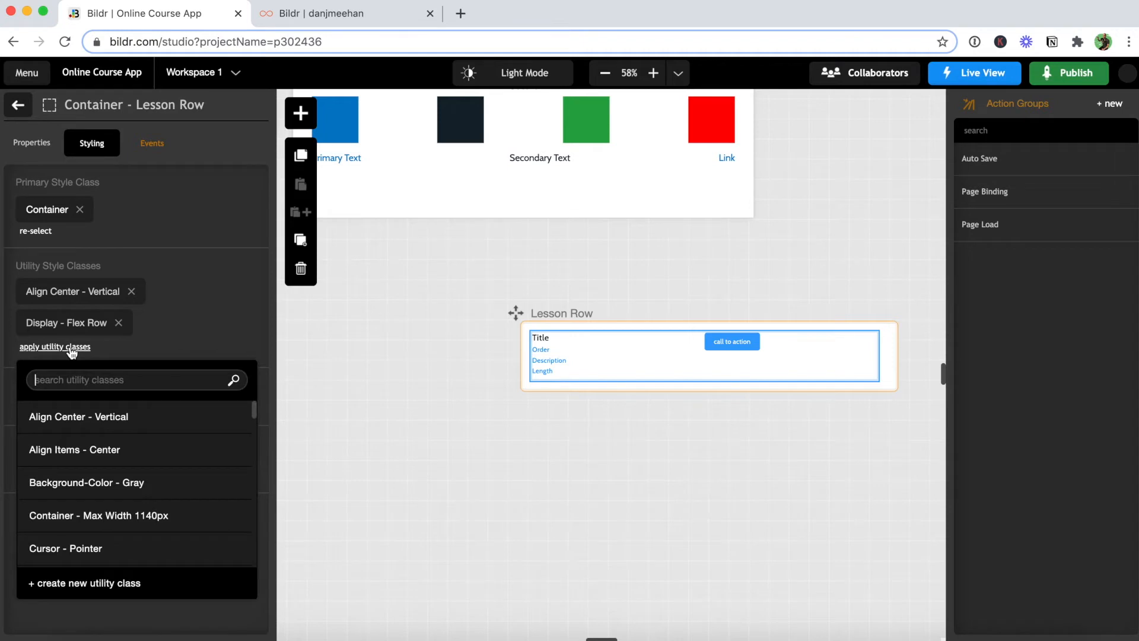
text(spac)
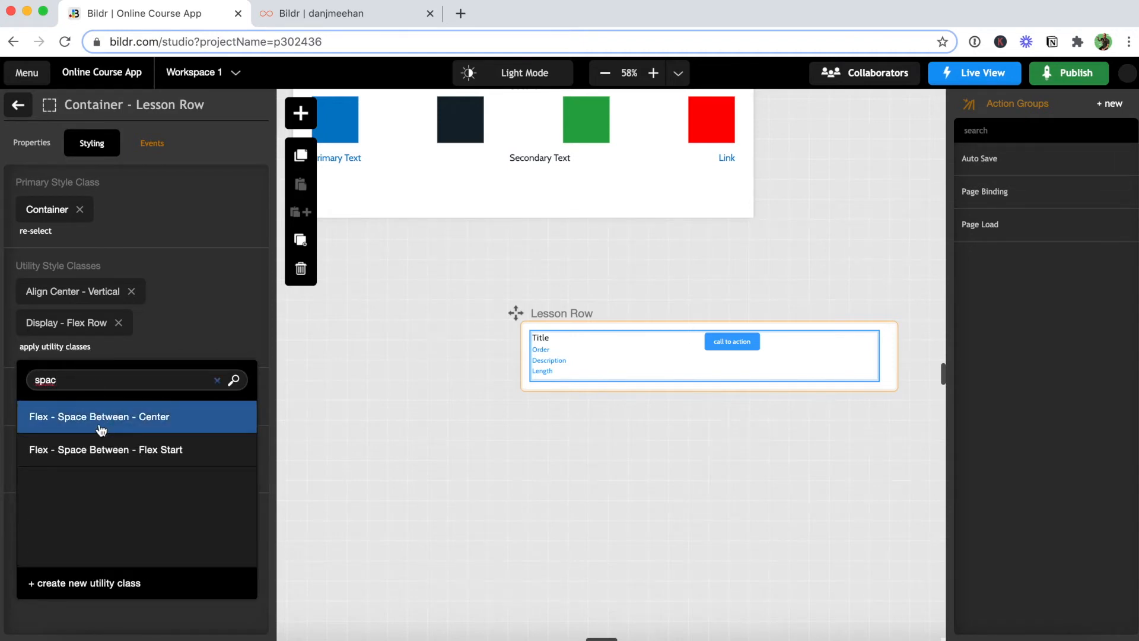
click(106, 450)
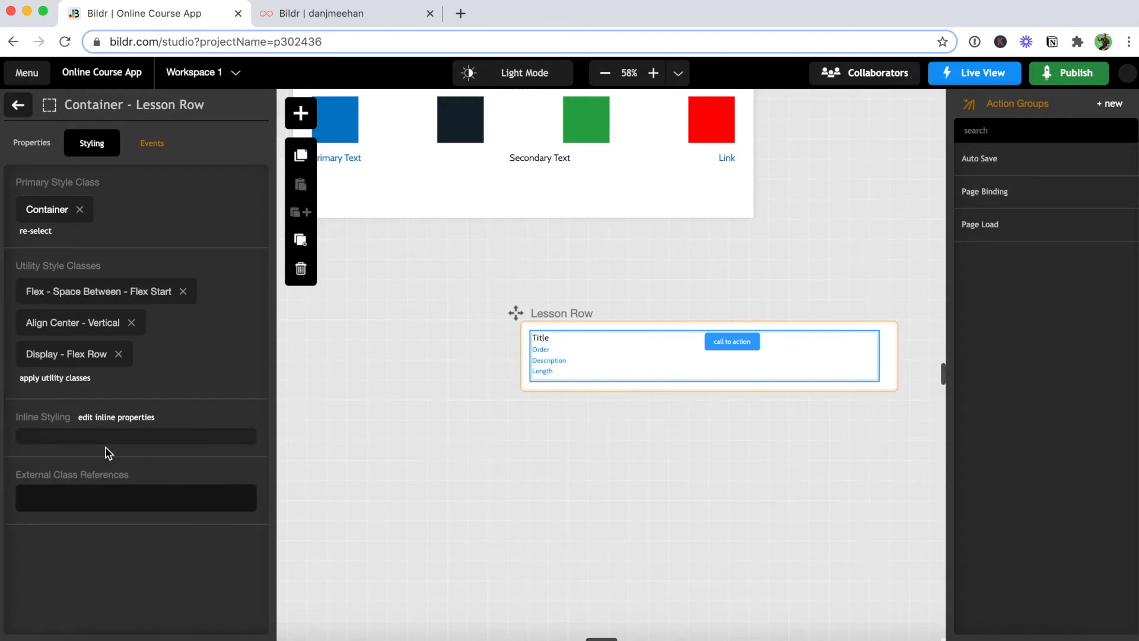
Add the "Padding - 15px" utility class to the Lesson Row container and return to the element tree
click(70, 379)
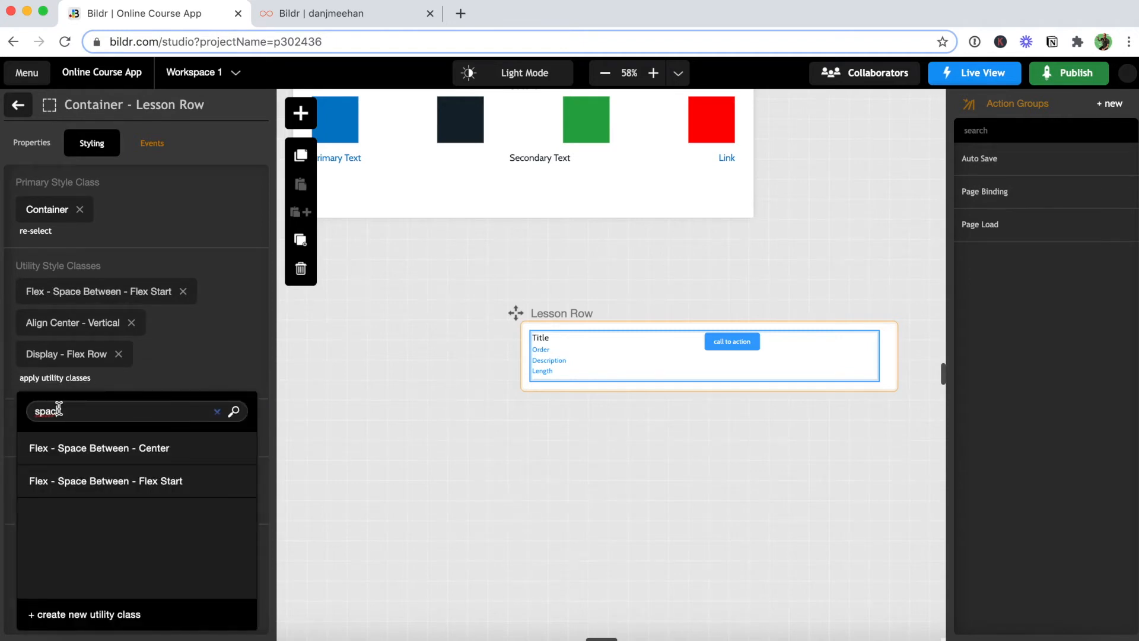
drag(57, 410, 32, 411)
text(padd)
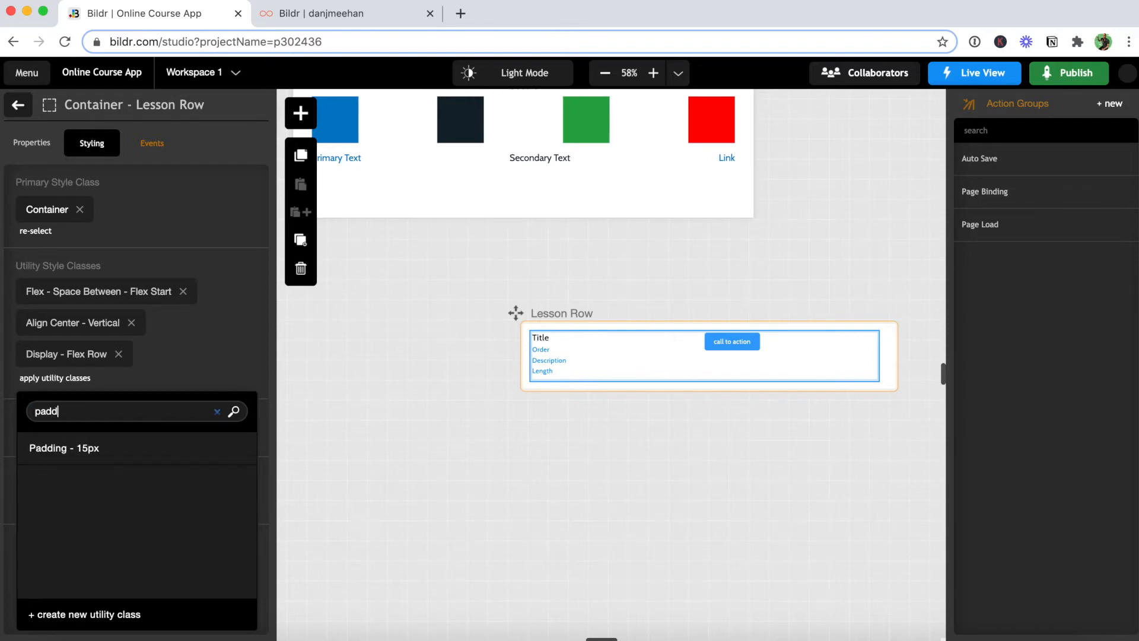
click(74, 456)
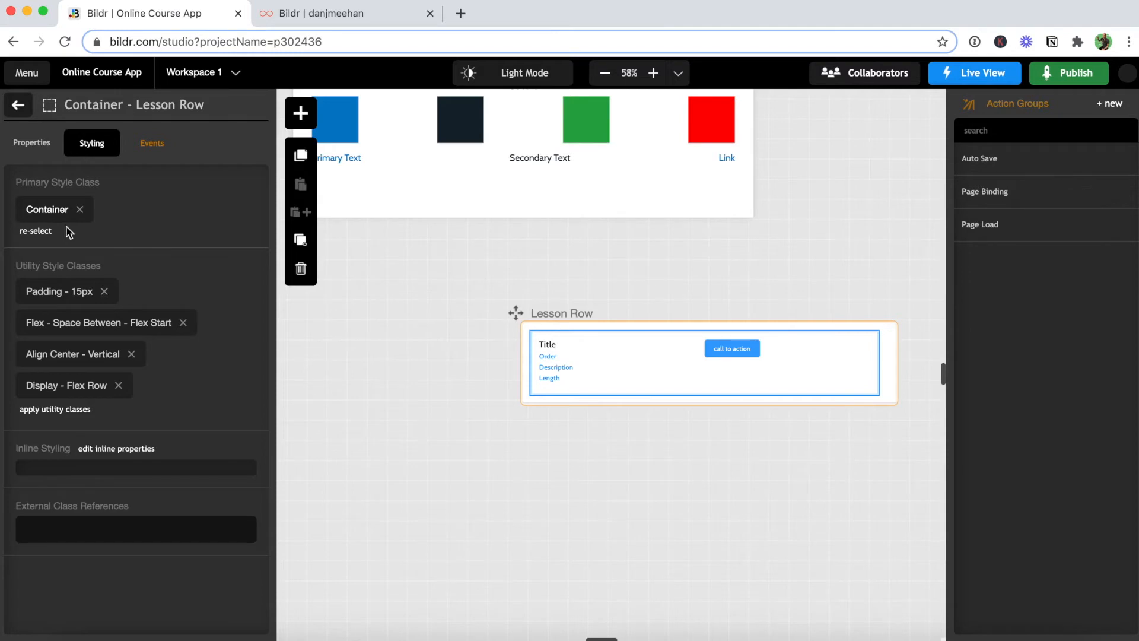
click(20, 108)
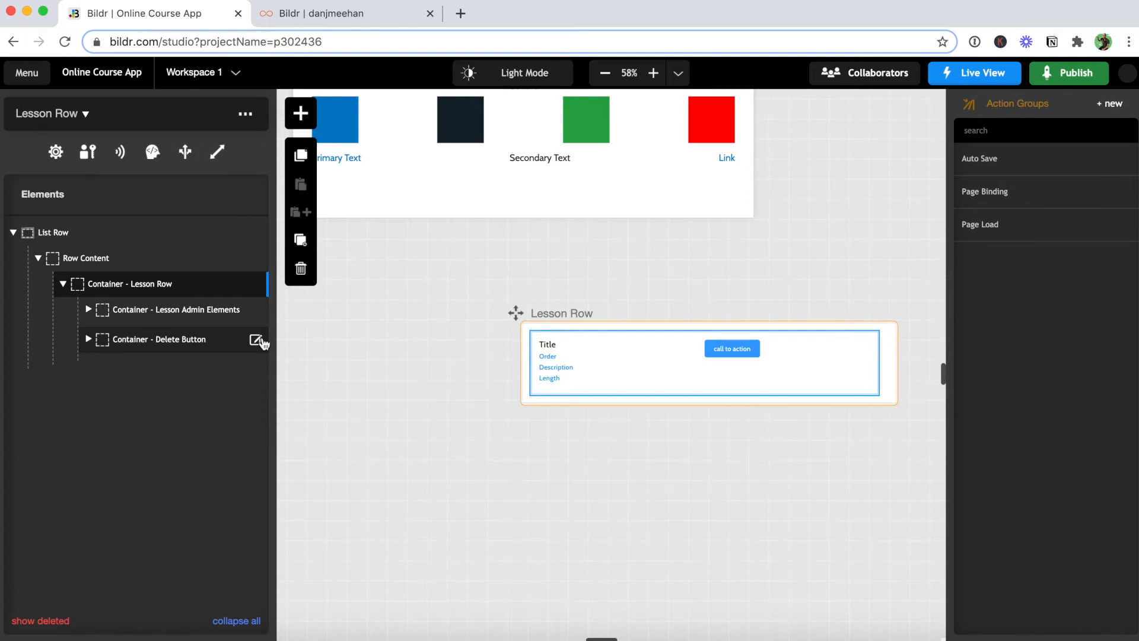
Give the Delete Button container an inline min-height of 0 px
click(257, 341)
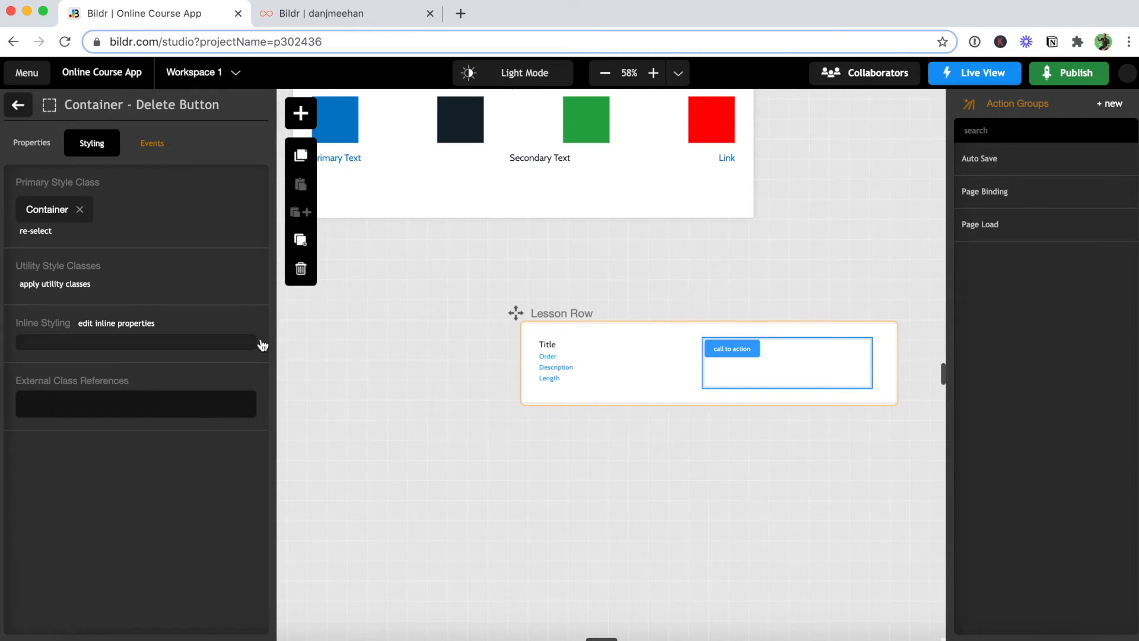
click(142, 324)
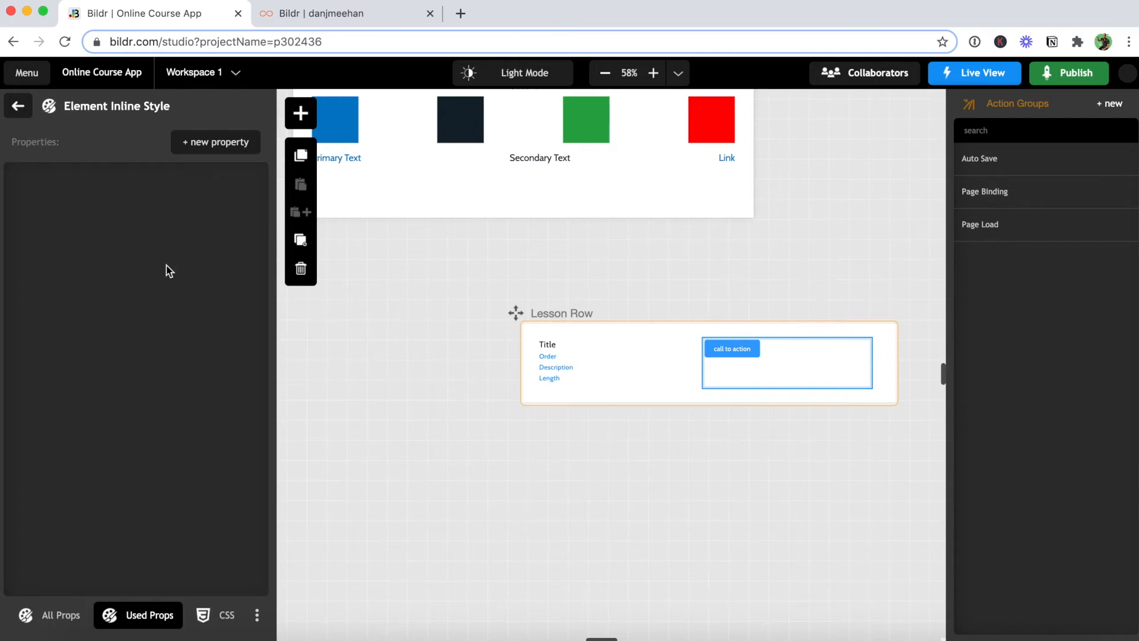
click(221, 149)
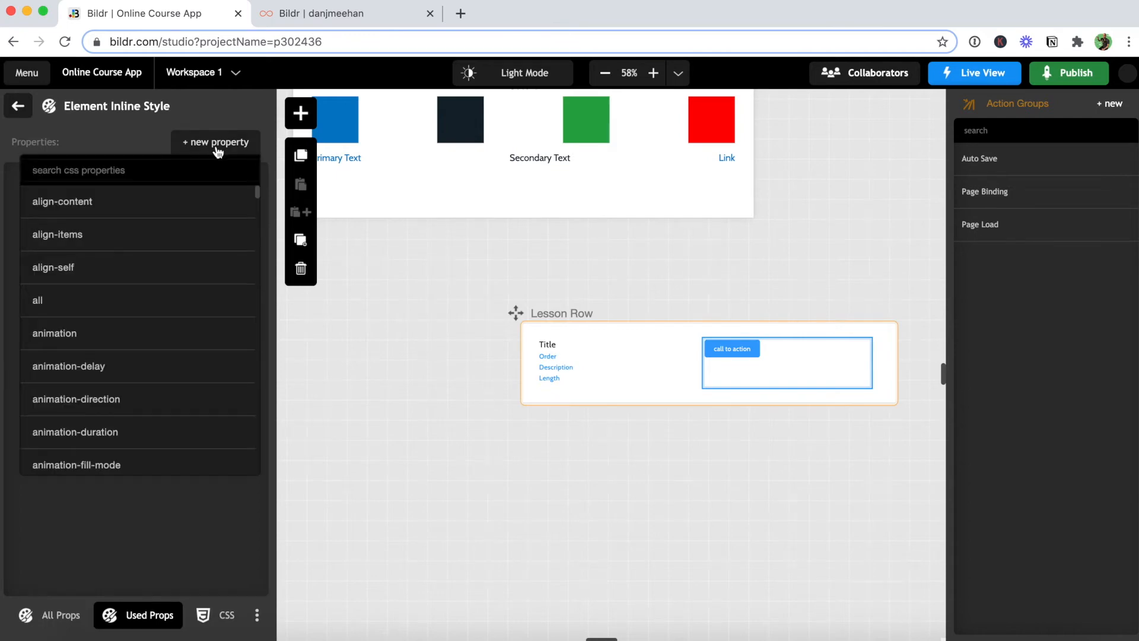
text(min)
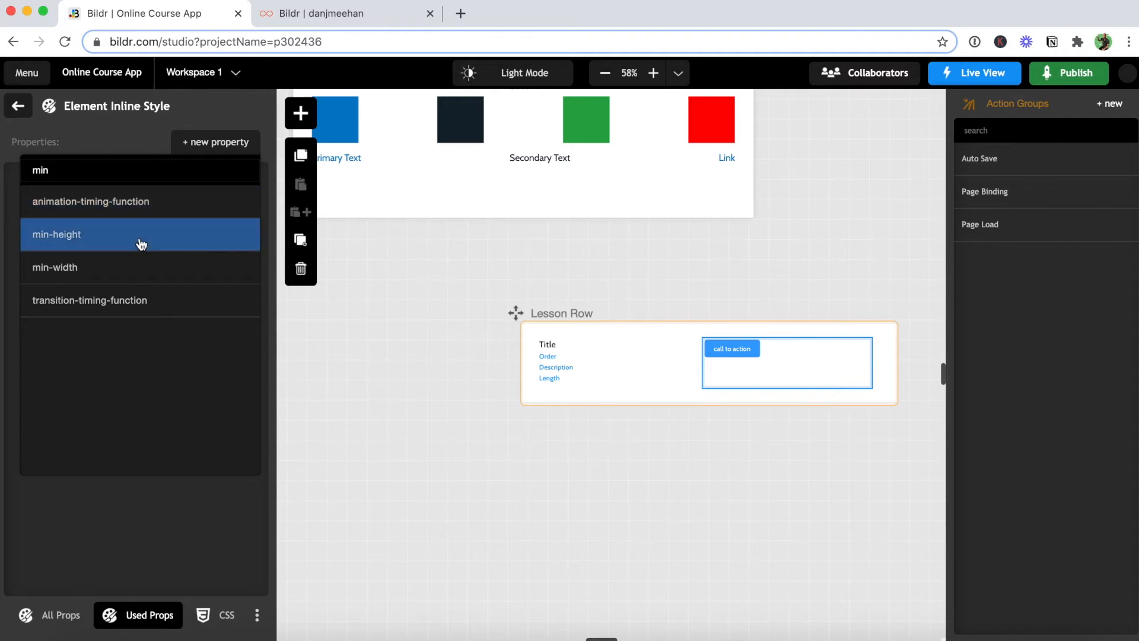
click(141, 237)
text(0)
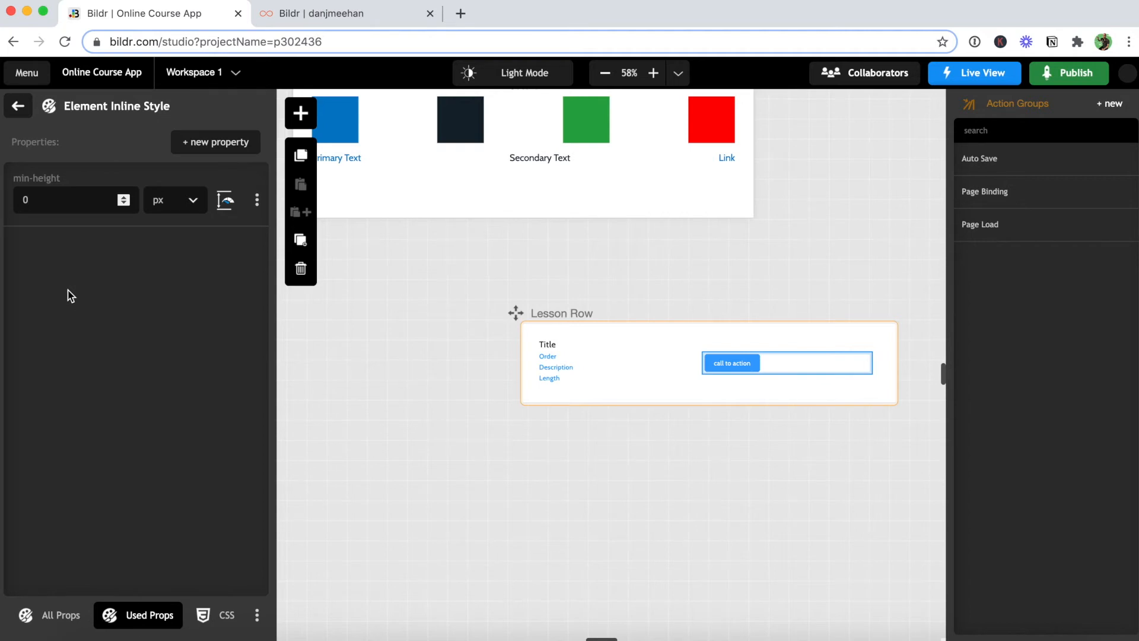
Leave the container's inline styling and open the styling of the button inside the Delete Button container
click(26, 109)
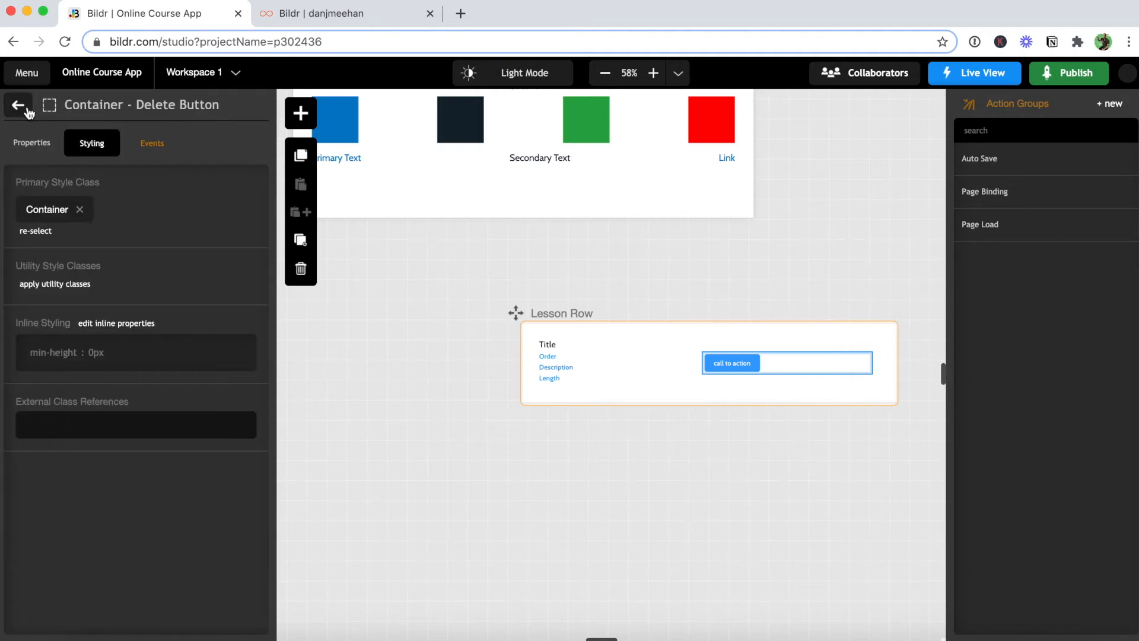
click(26, 108)
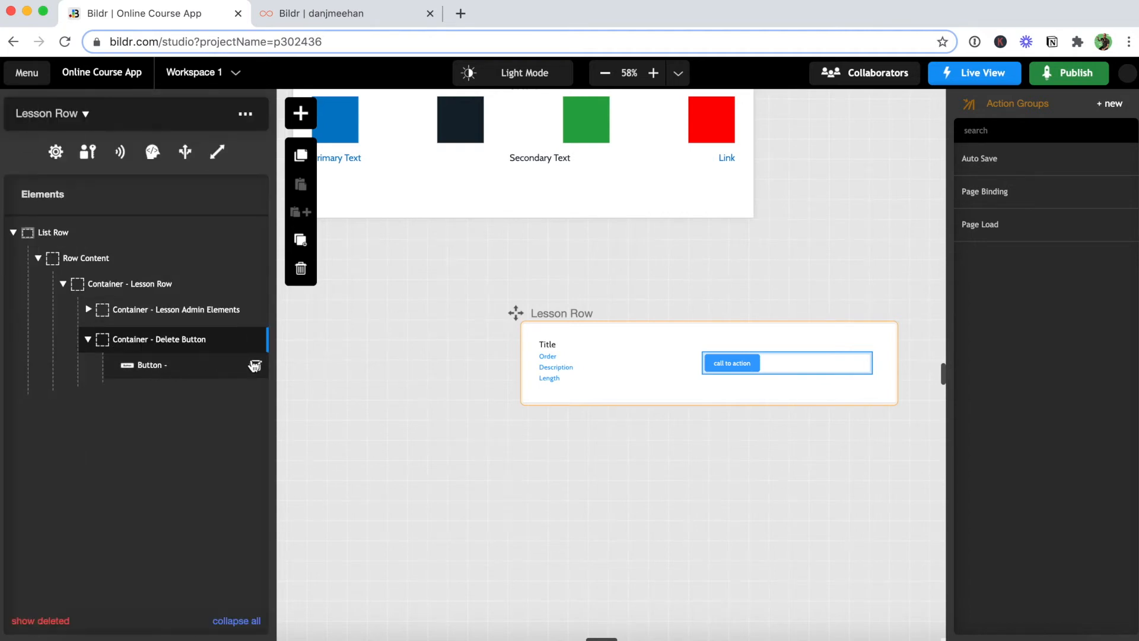
click(256, 366)
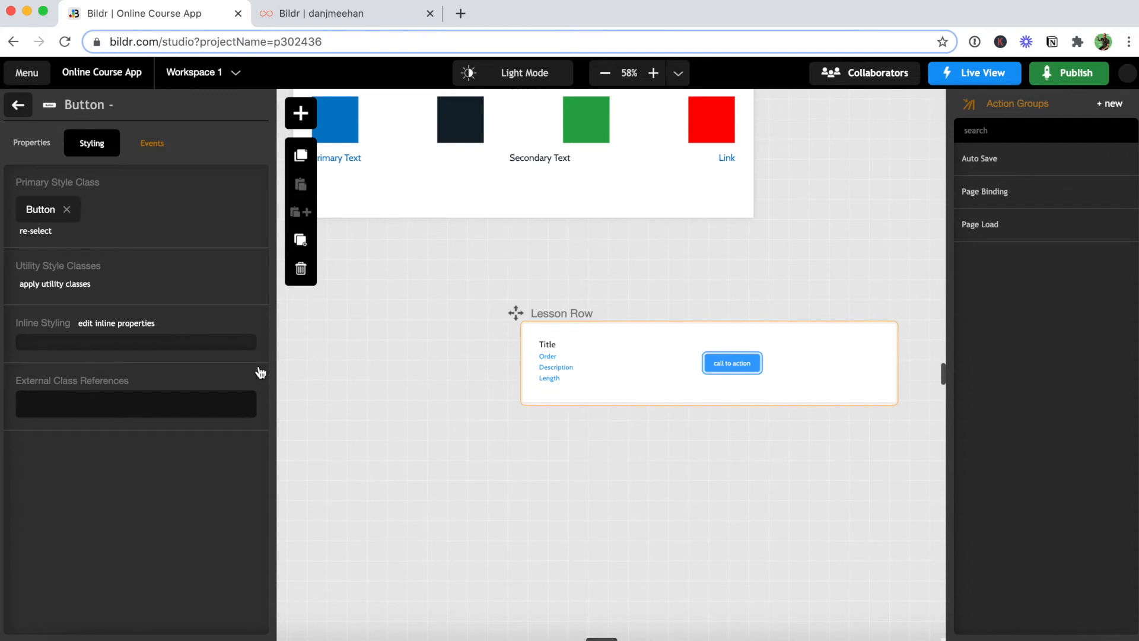
click(87, 290)
text(dis)
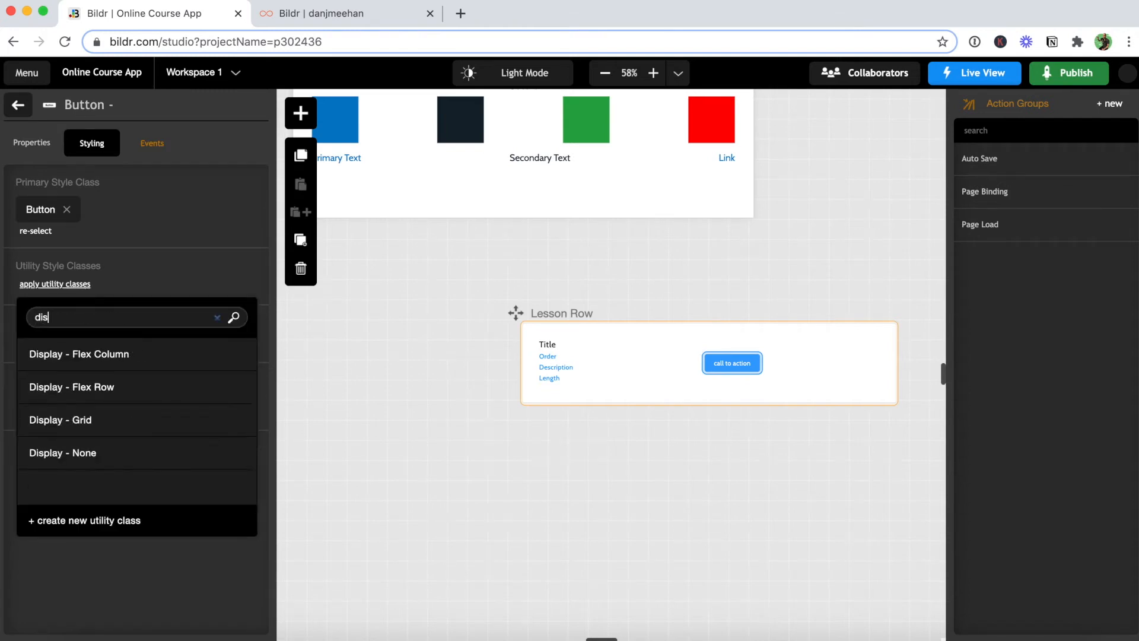
key(BackSpace)
key(BackSpace)
key(BackSpace)
click(199, 264)
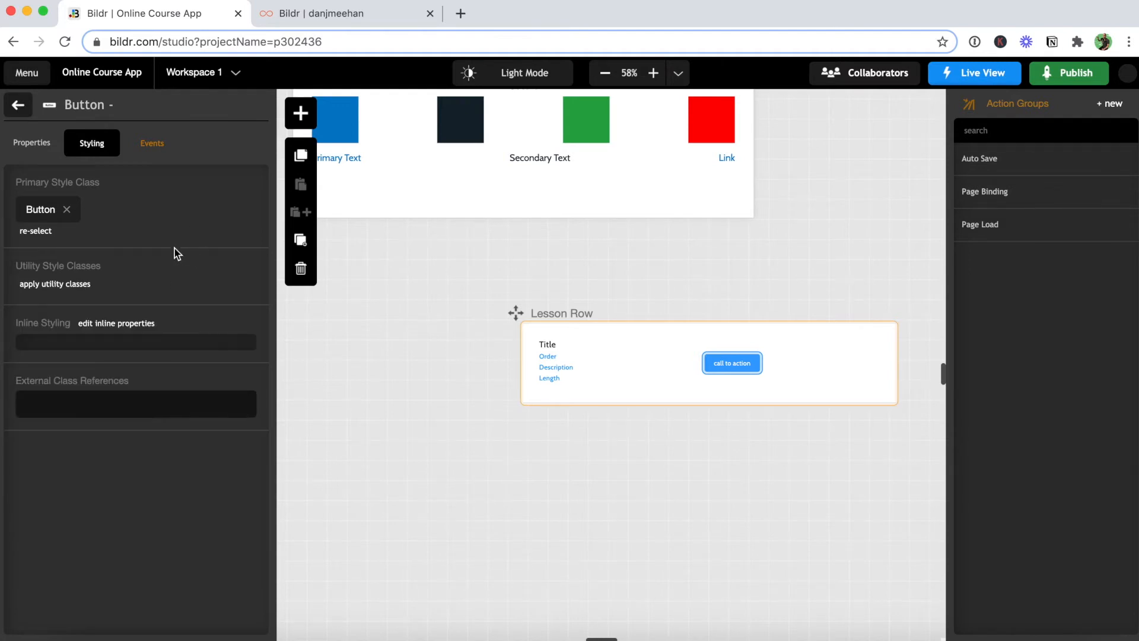
Add an inline display property to the button and set it to block
click(130, 329)
click(212, 148)
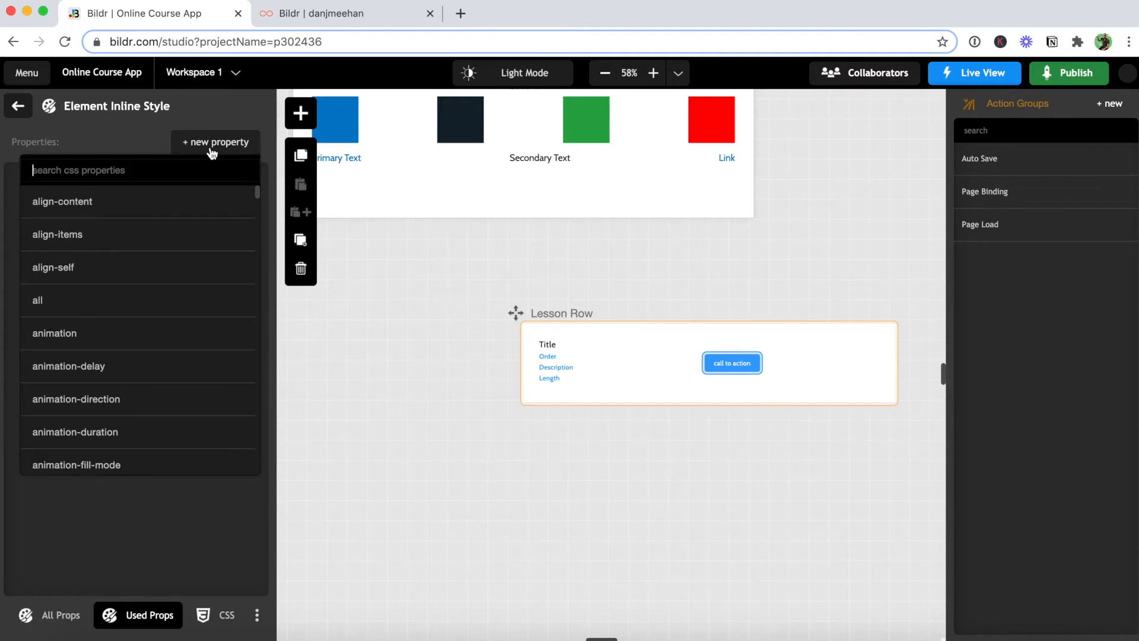
text(dis)
click(159, 205)
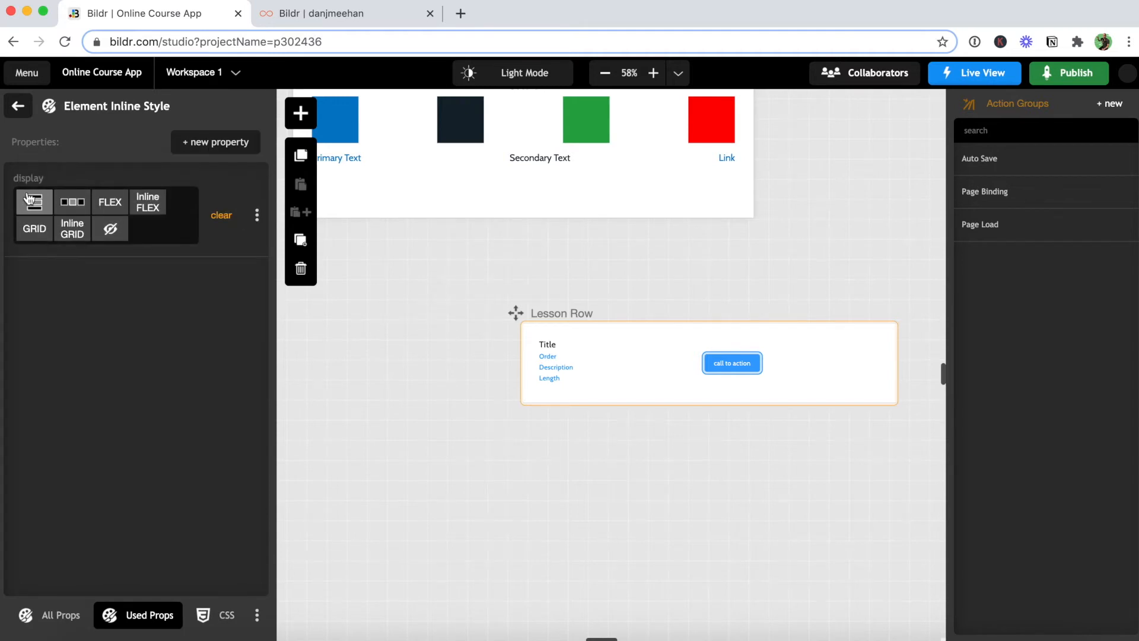
Add an inline margin-left property to the button and set it to auto
click(219, 148)
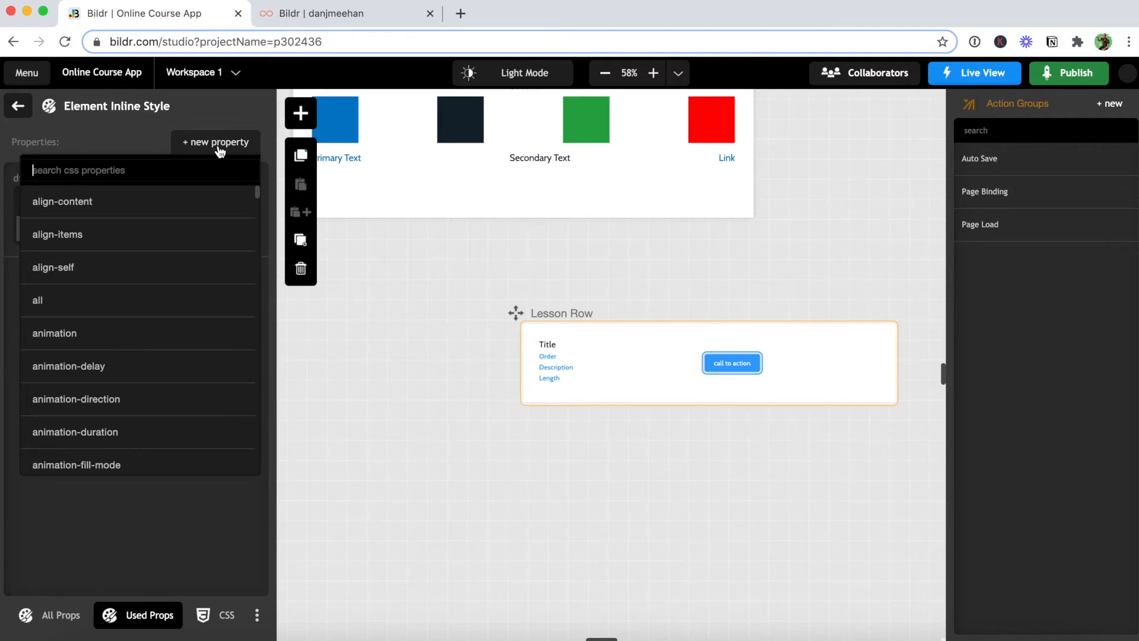
text(mar)
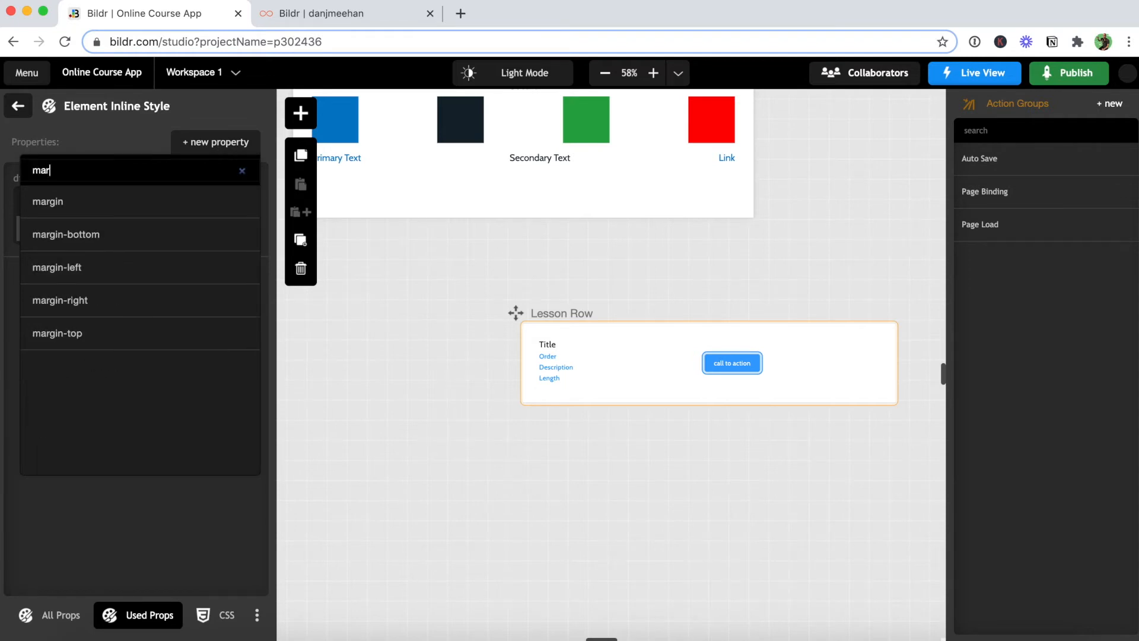
click(147, 268)
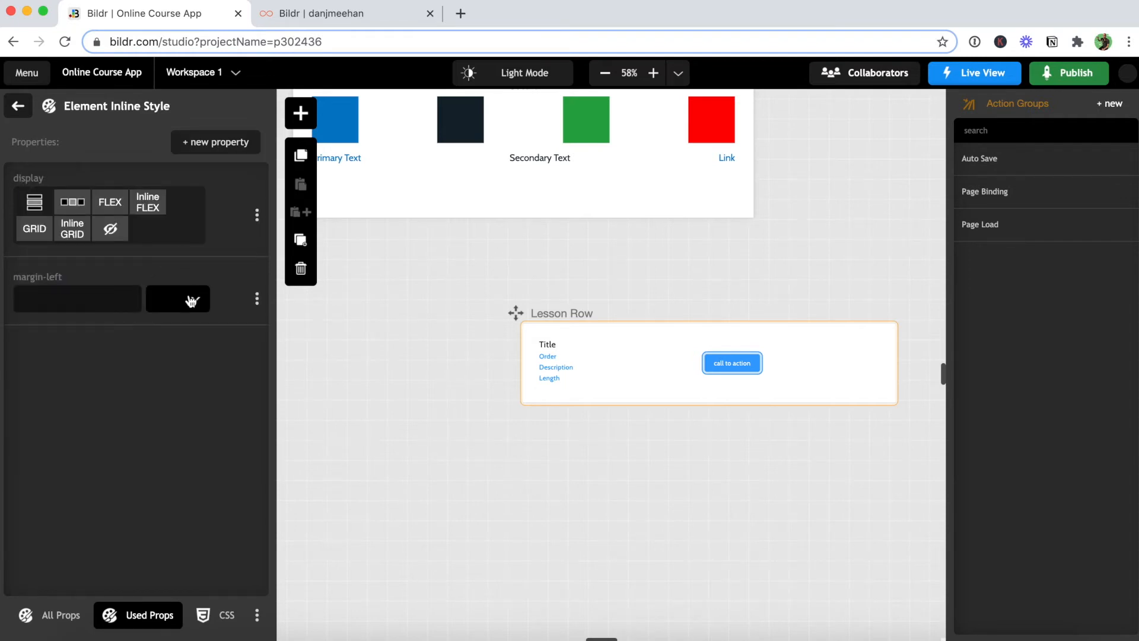
click(193, 298)
click(177, 402)
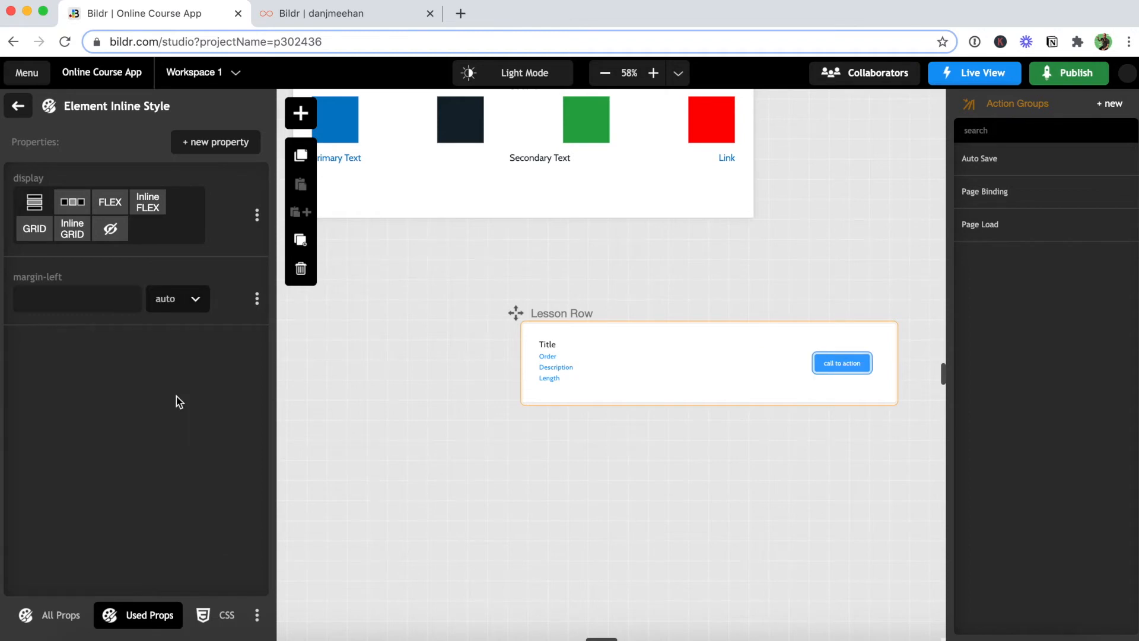
Apply the Warning Color utility style class to the button in the Delete Button container
click(25, 111)
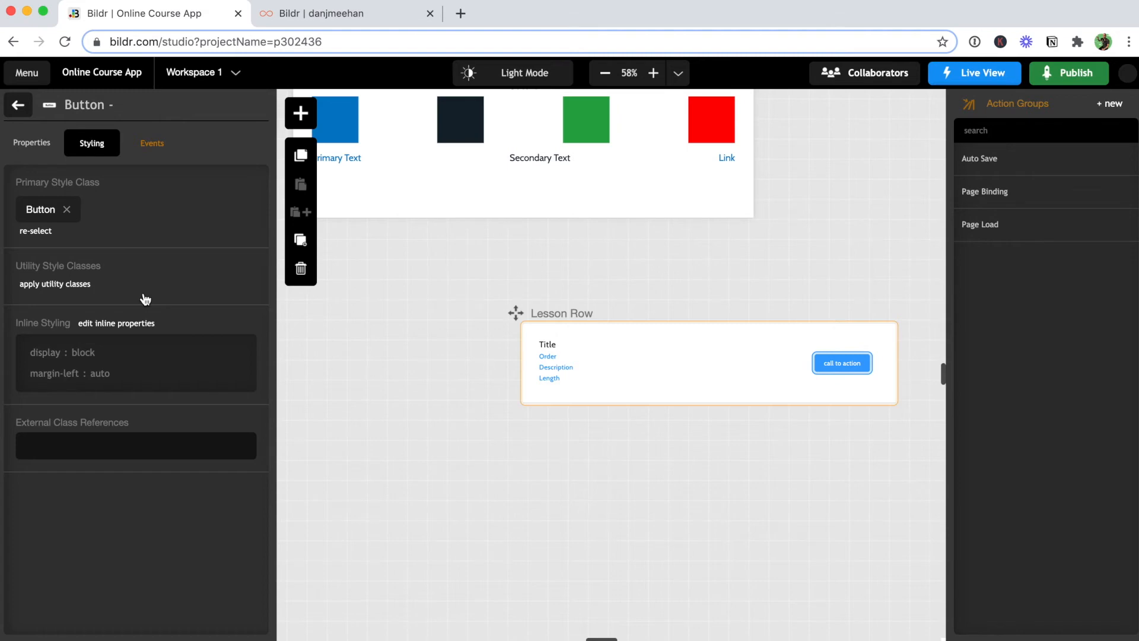
click(86, 287)
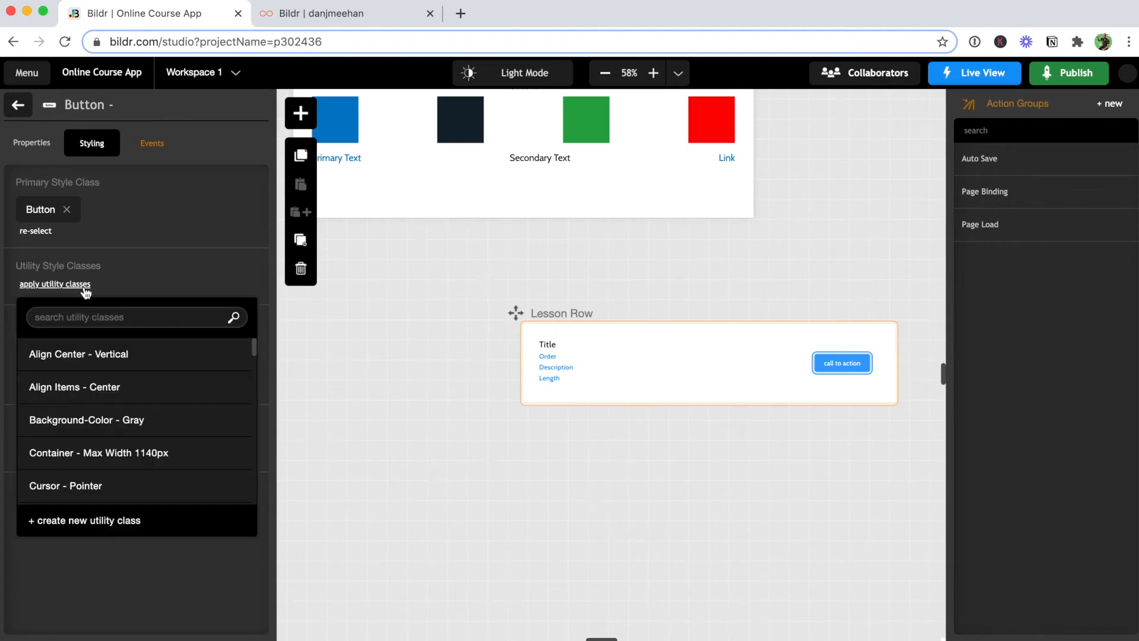
text(war)
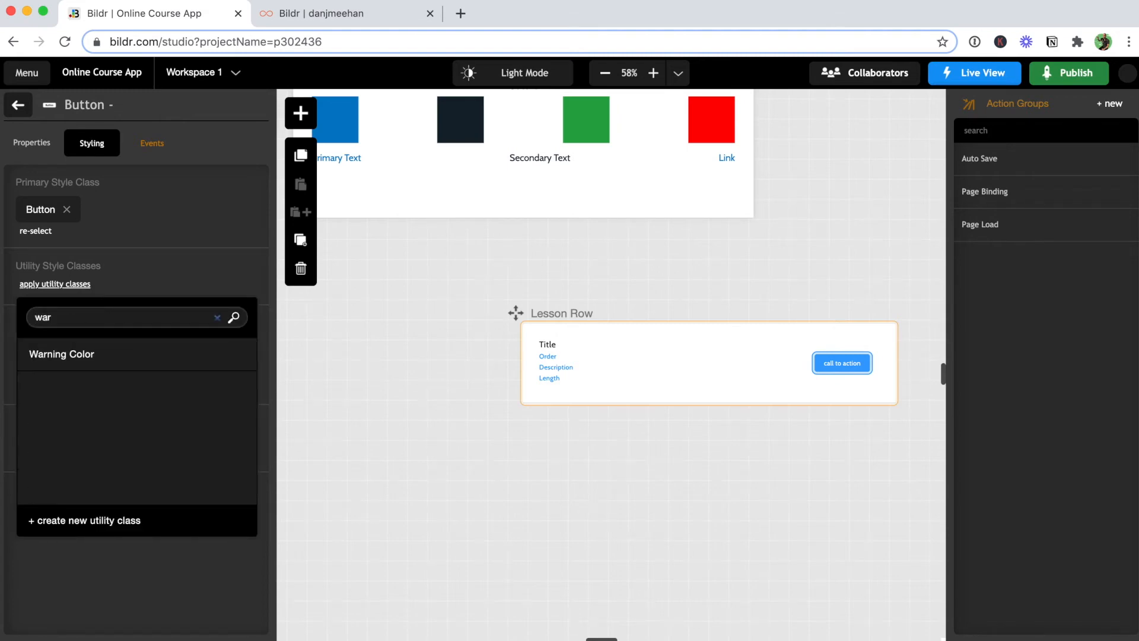
click(79, 353)
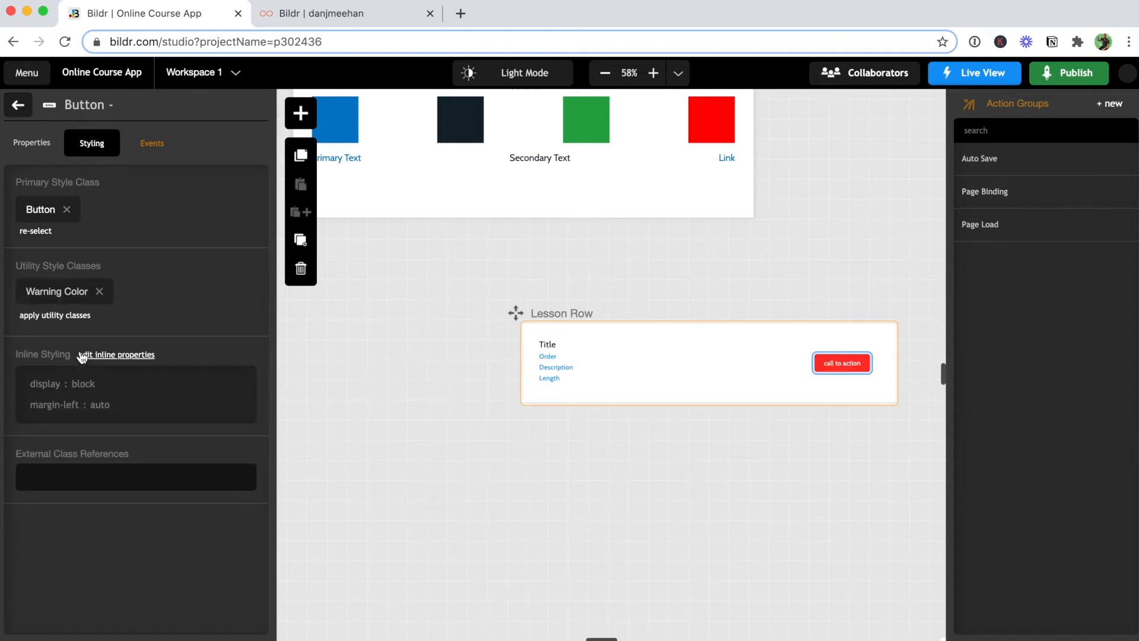
Rename the button element as "Button - Delete" and set its display text to "Delete"
click(15, 111)
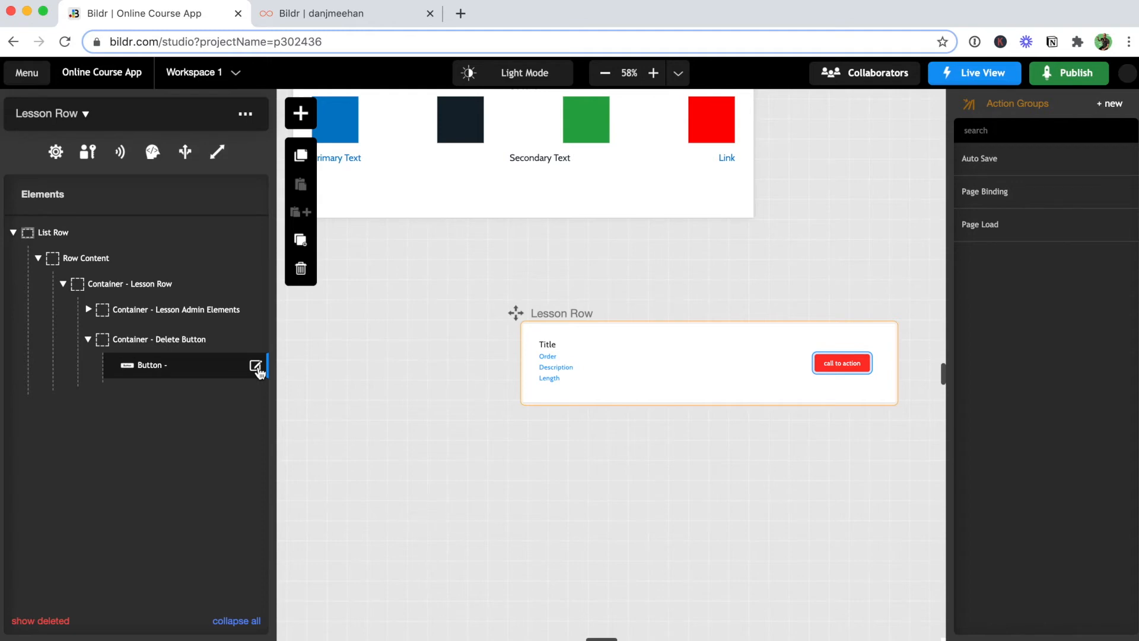
click(257, 366)
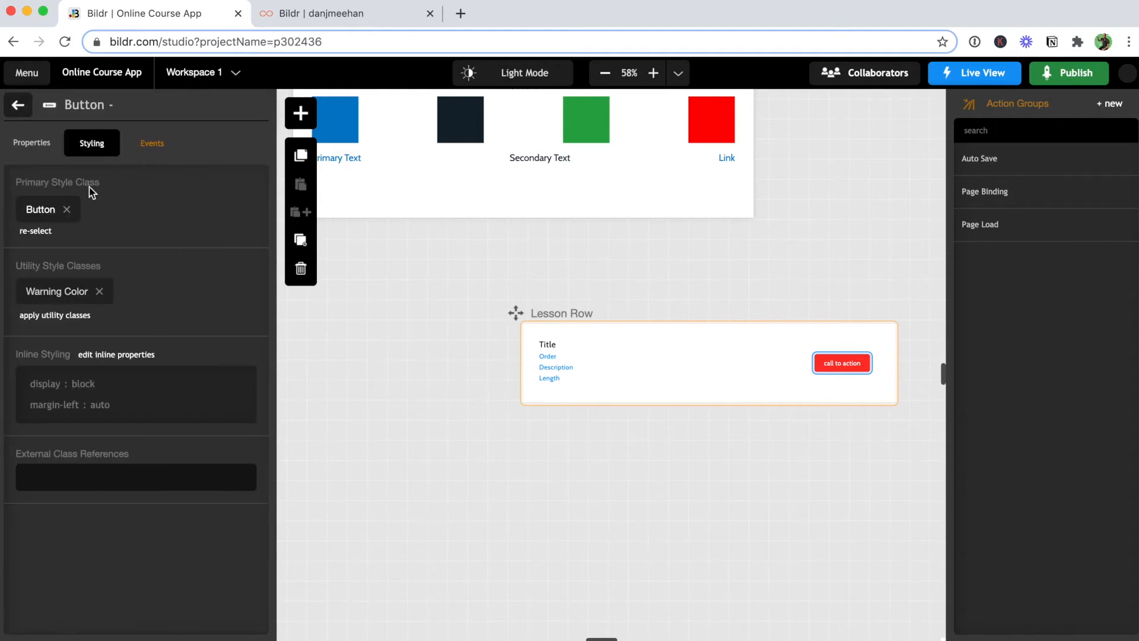
click(45, 147)
text(Delete)
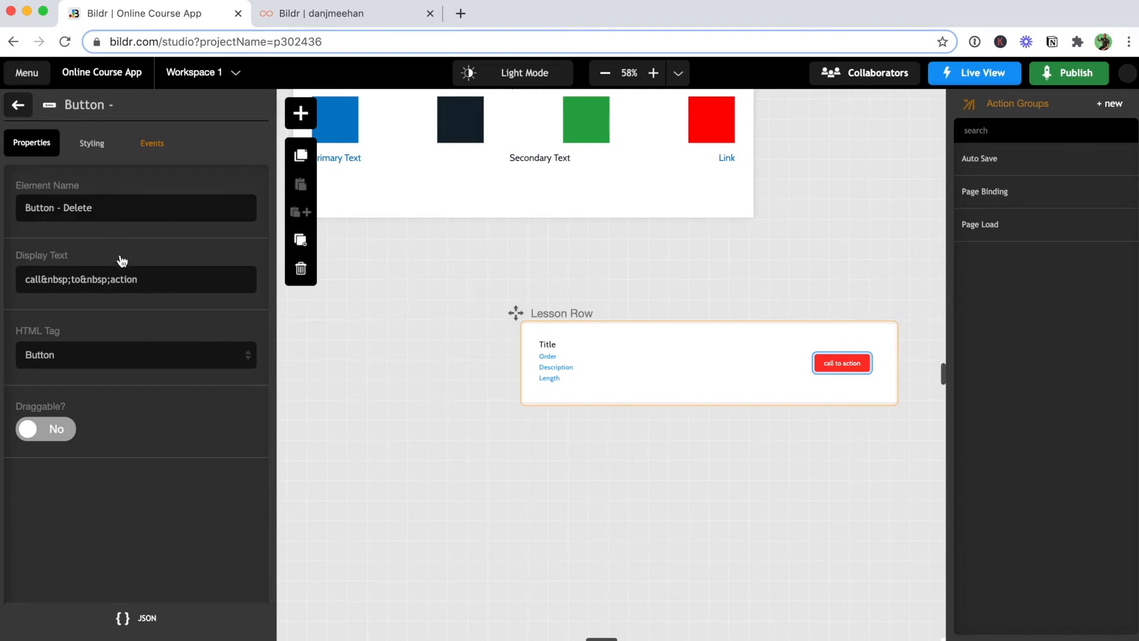
triple_click(61, 281)
text(Delete)
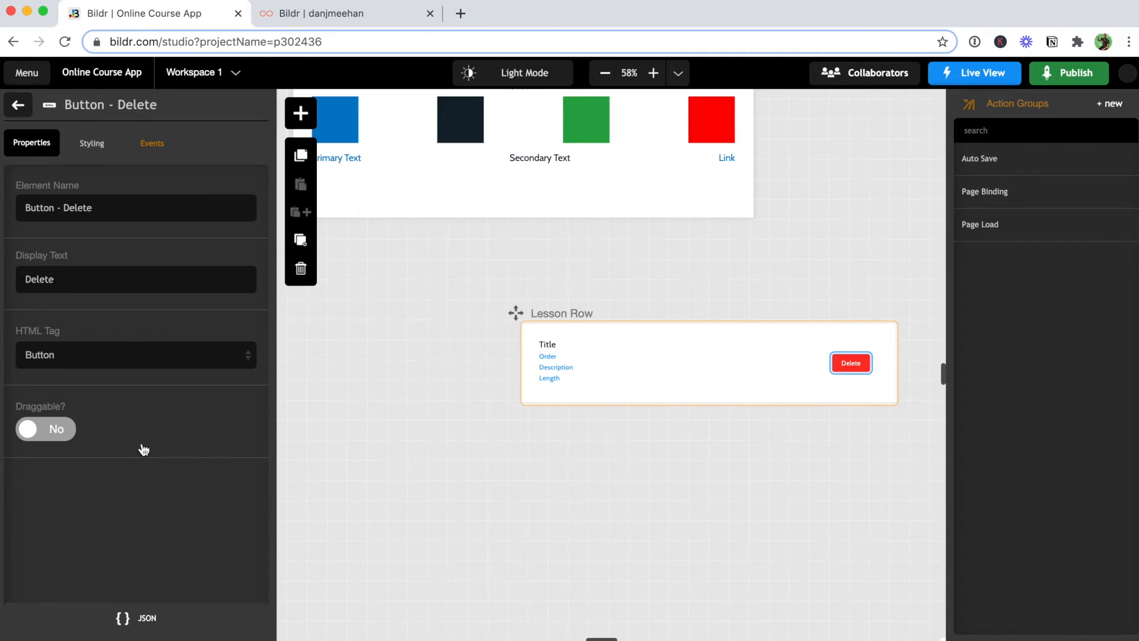
click(19, 106)
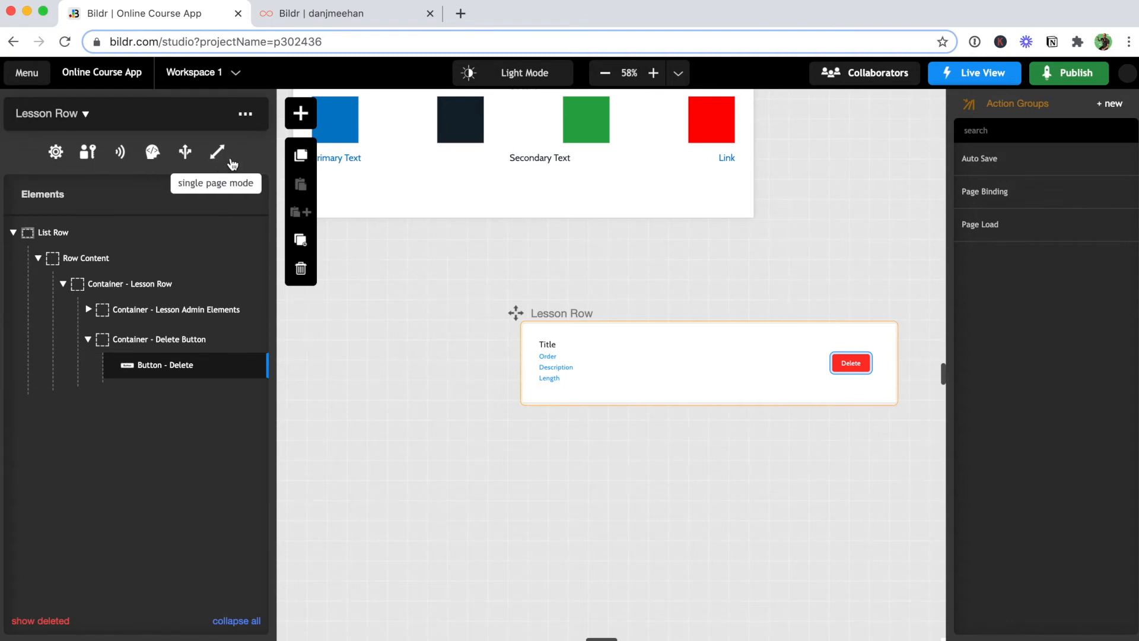
Create a data listener on the Lesson Row page that executes Page Binding when the Lessons collection changes
click(125, 157)
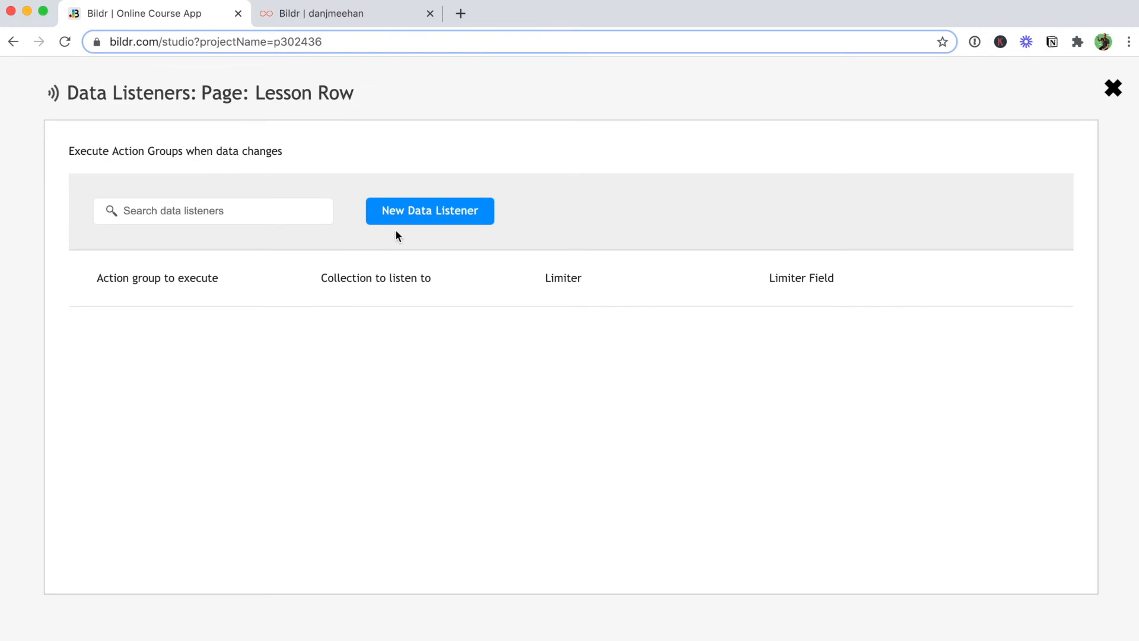
click(432, 221)
click(466, 271)
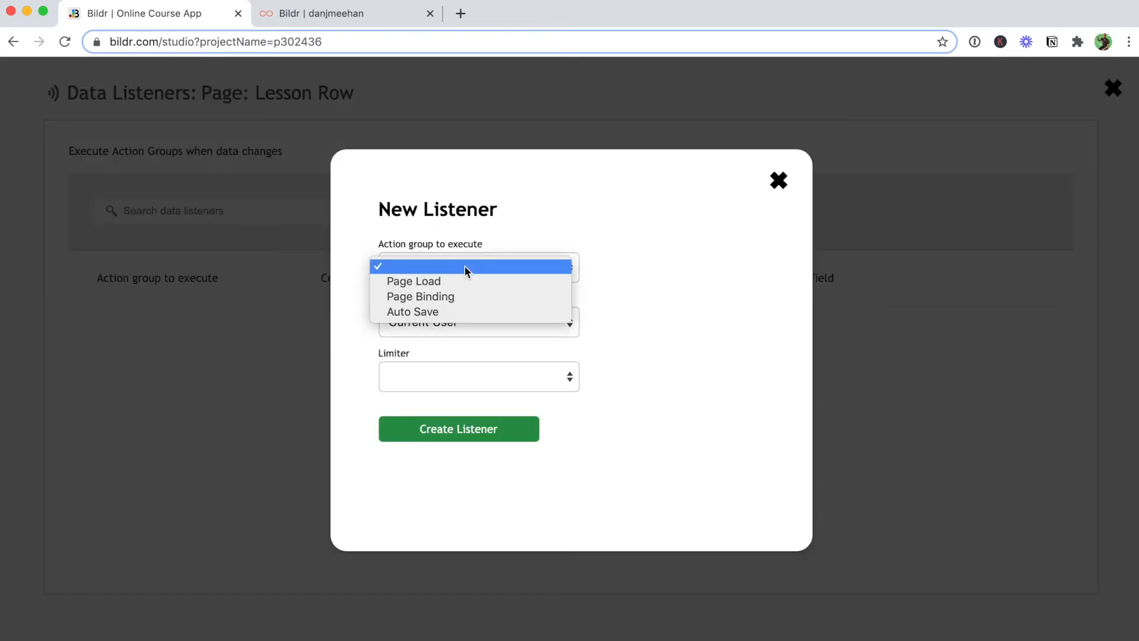
click(466, 297)
click(450, 325)
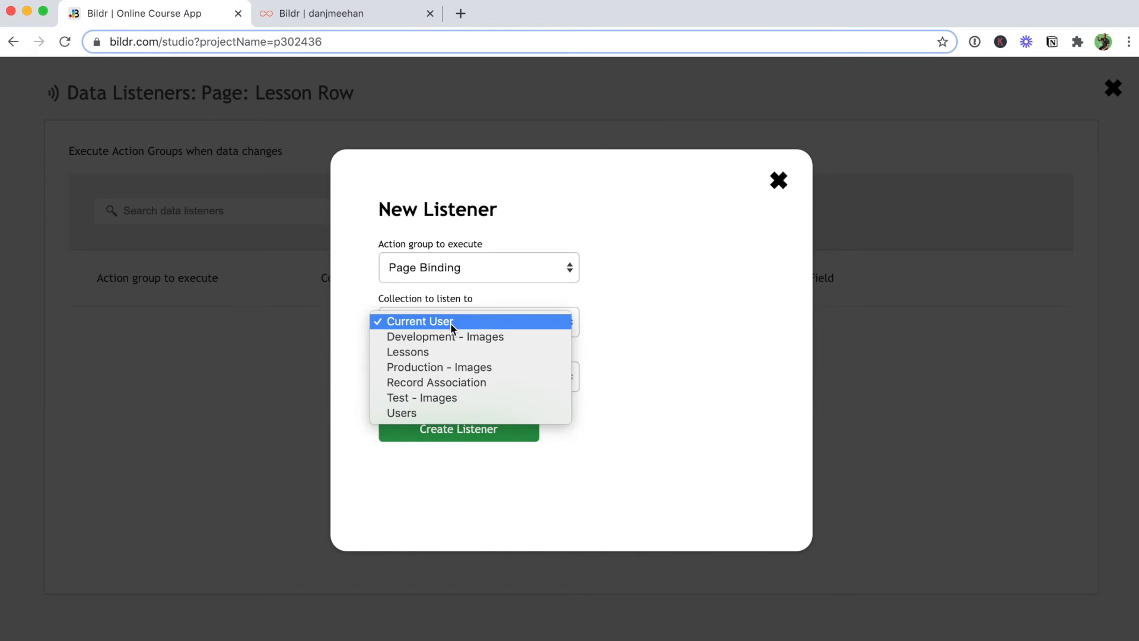
click(442, 352)
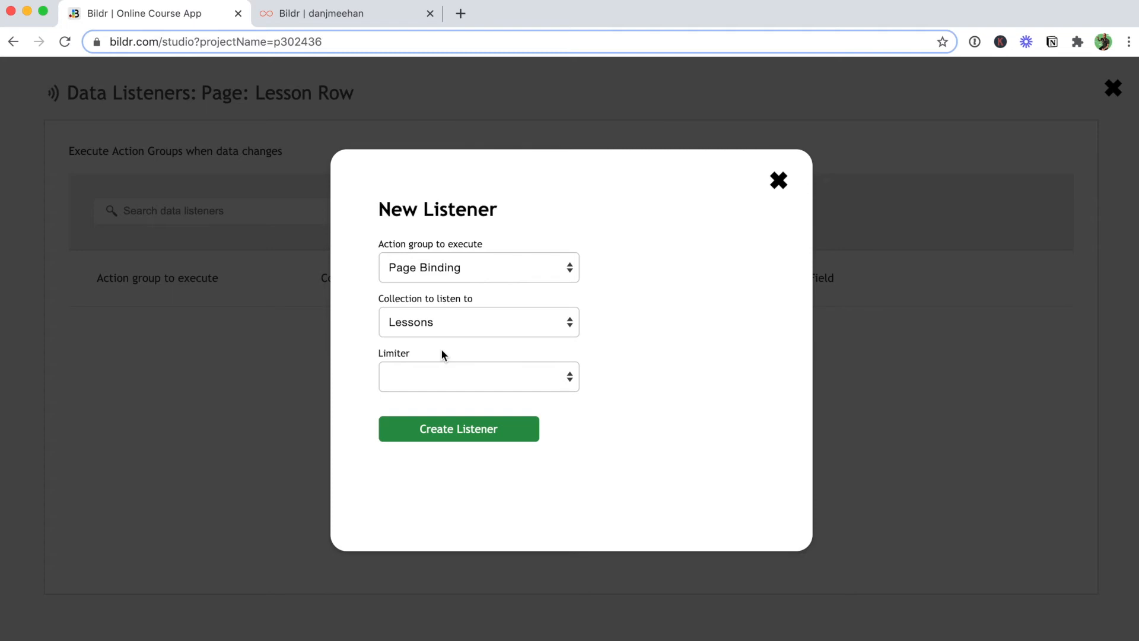
click(462, 437)
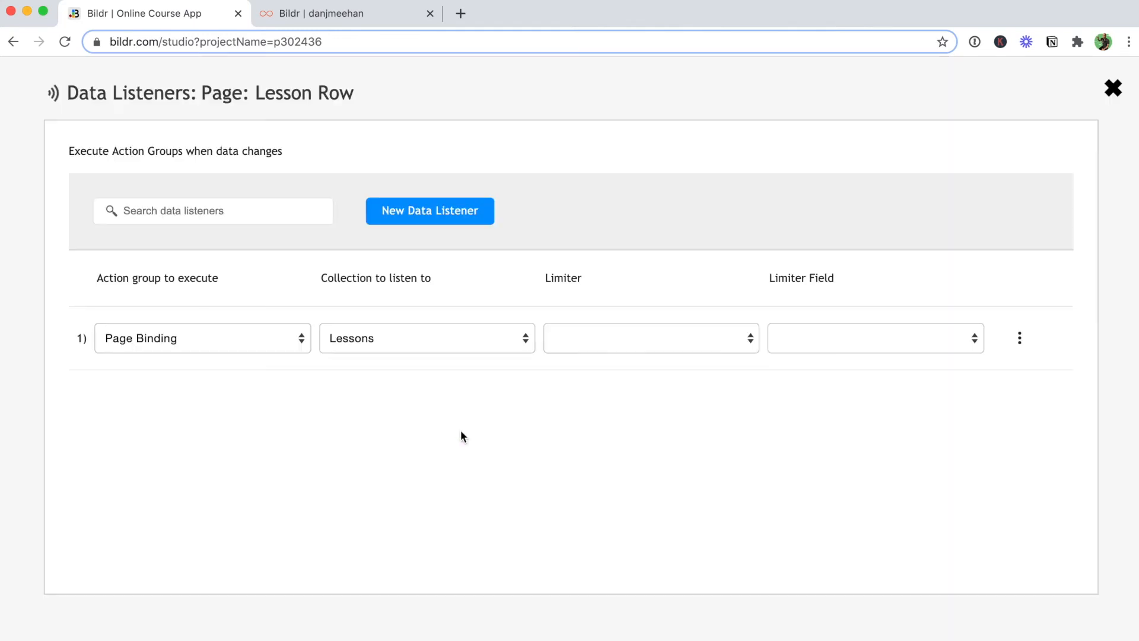
click(1114, 90)
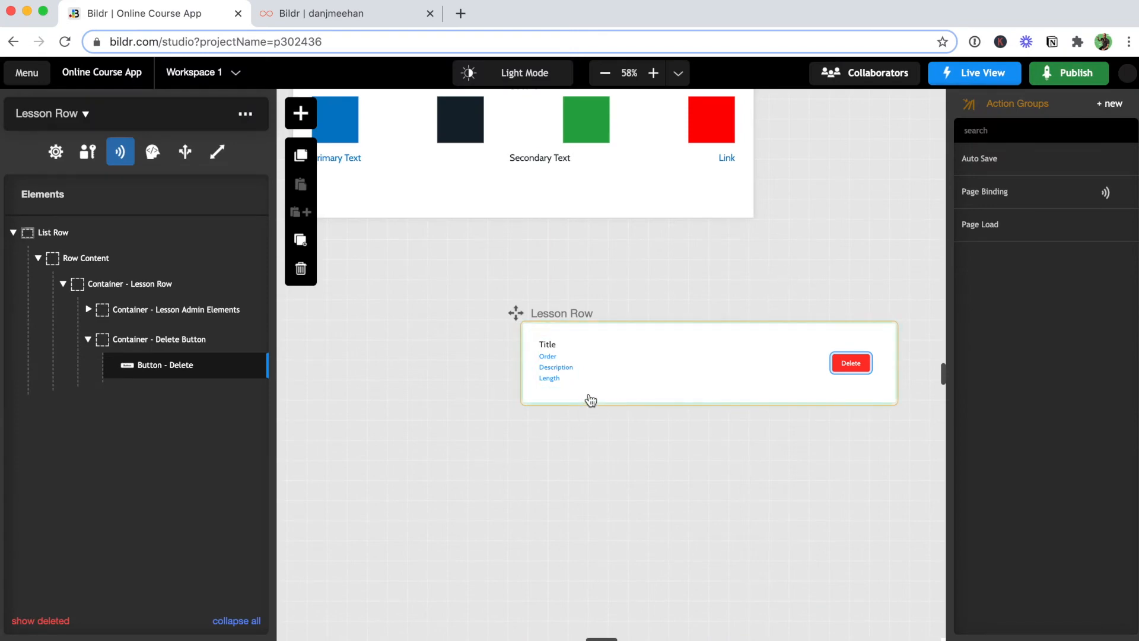
Bind the Title text element's record value from a field to the Title field of the Lessons collection
scroll(547, 442, right, 2)
scroll(546, 442, right, 1)
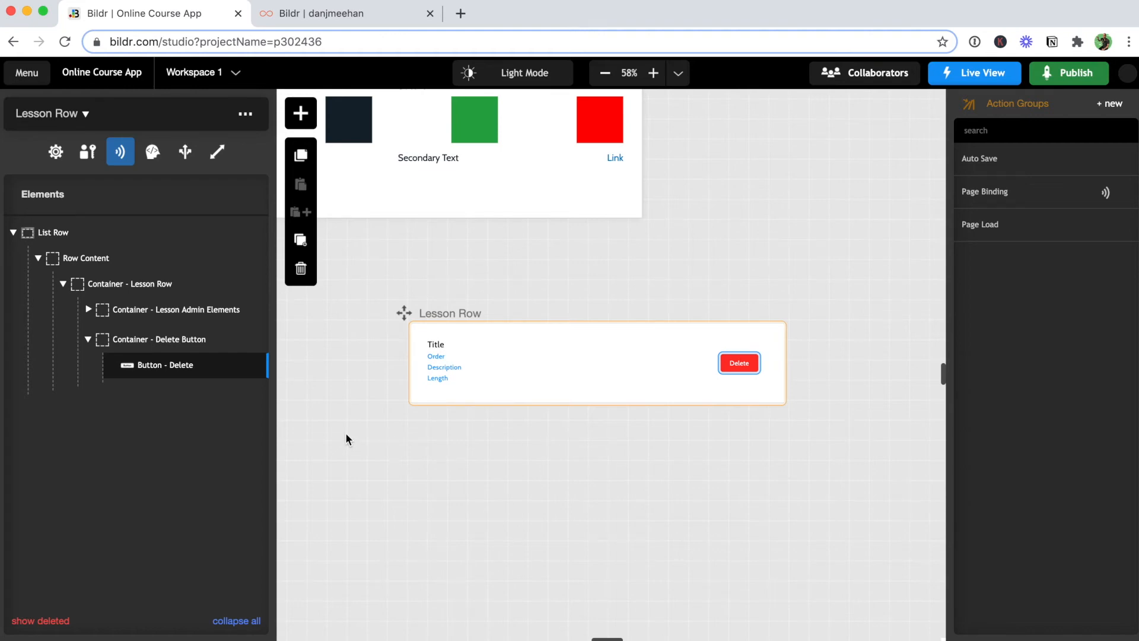
click(88, 309)
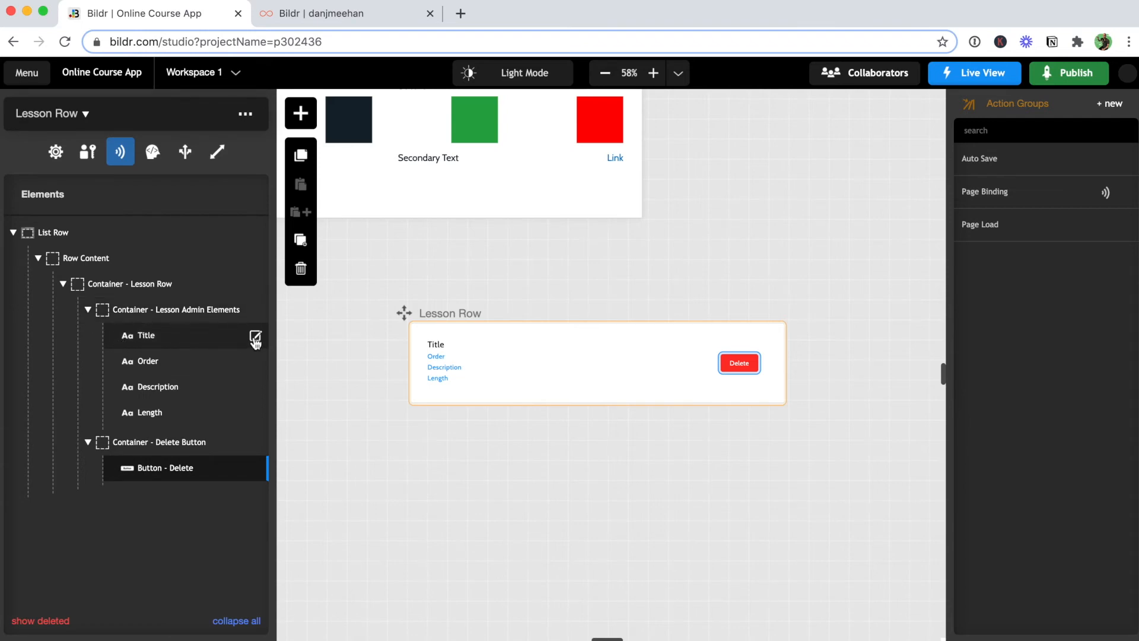
click(255, 338)
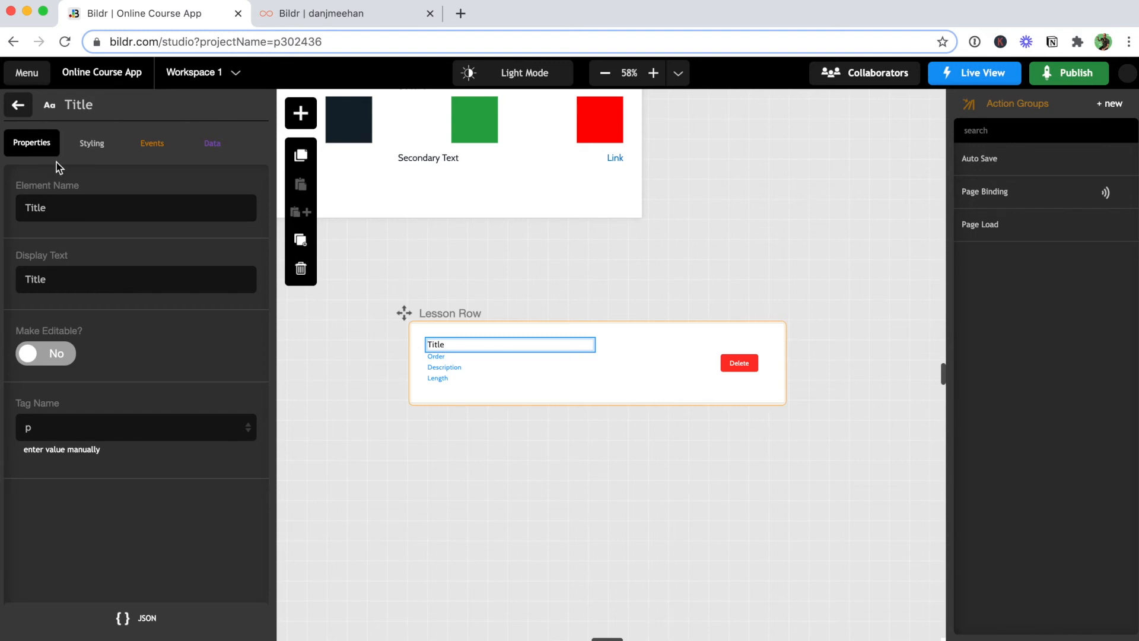
click(219, 148)
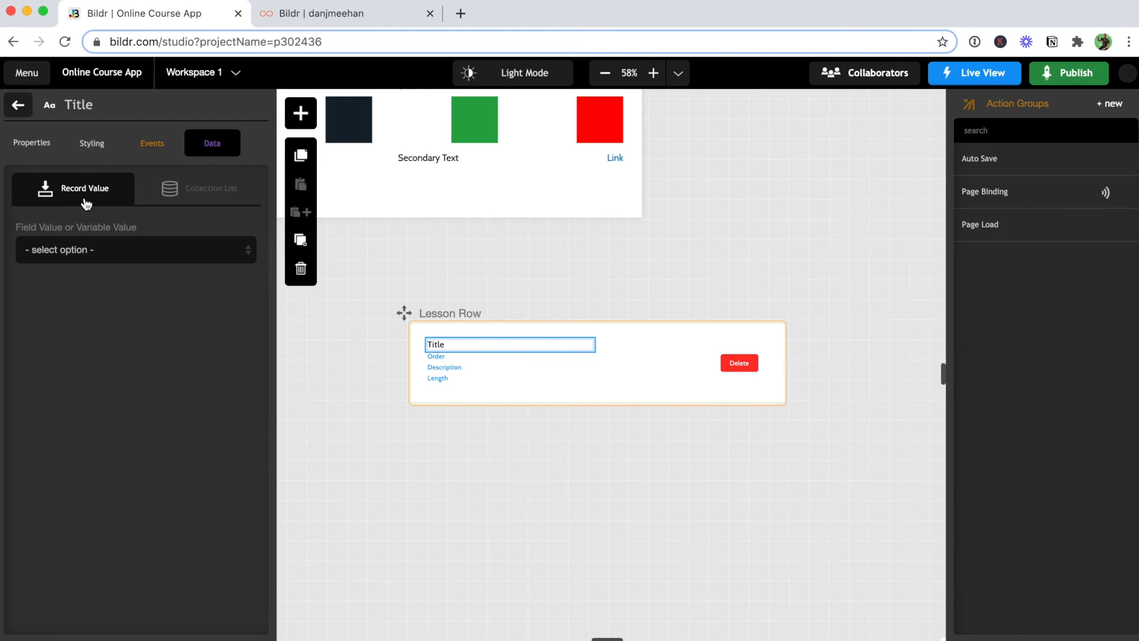
click(108, 255)
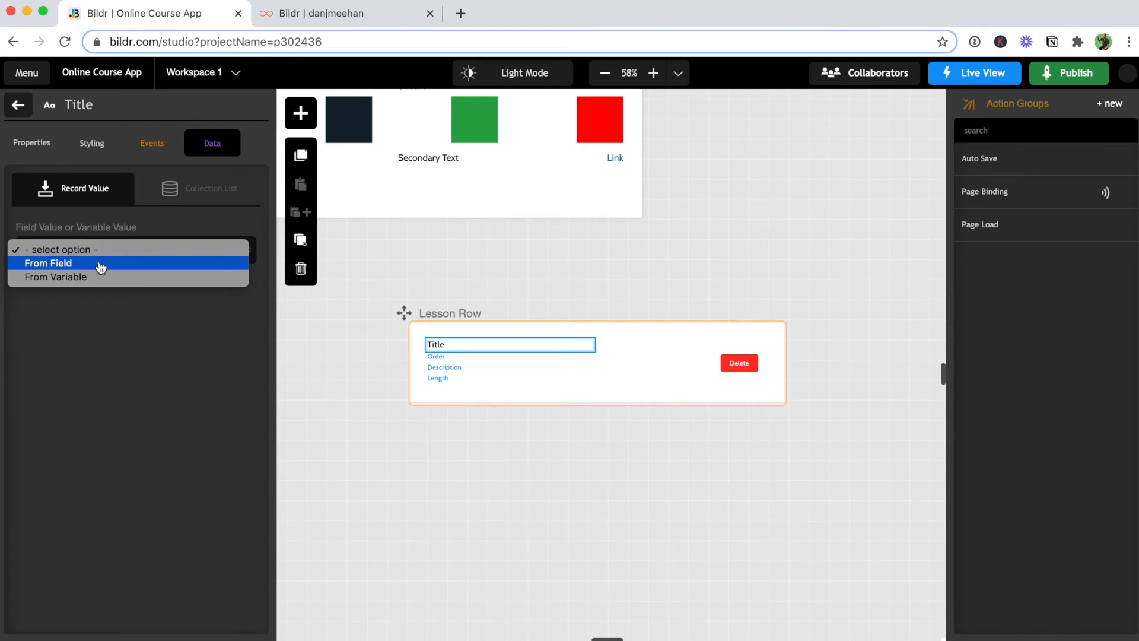
click(100, 264)
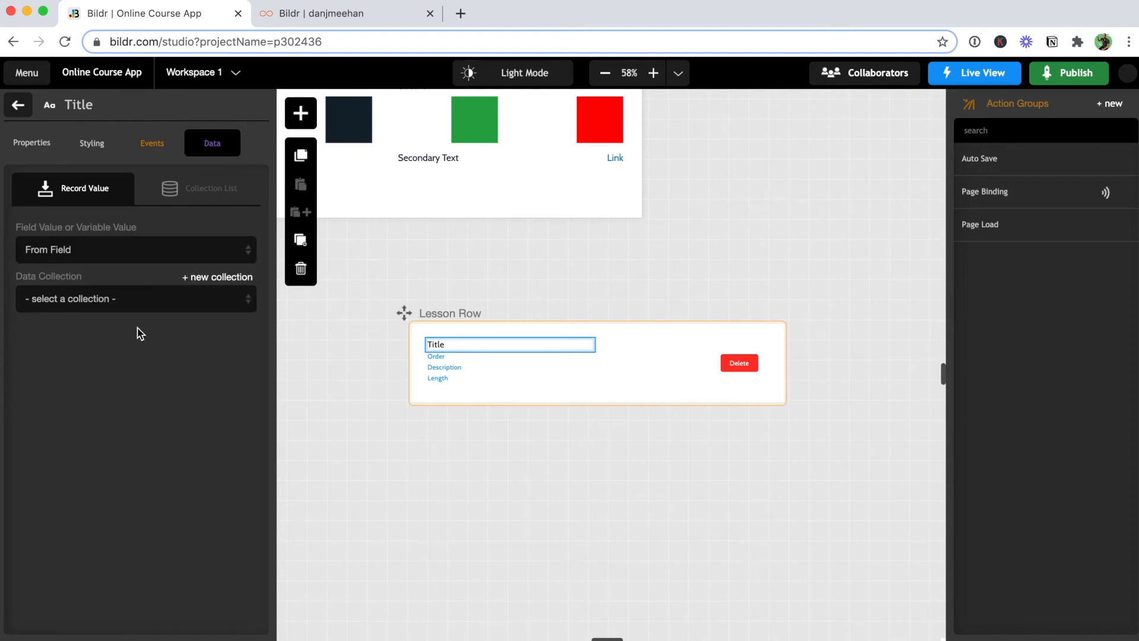
click(110, 308)
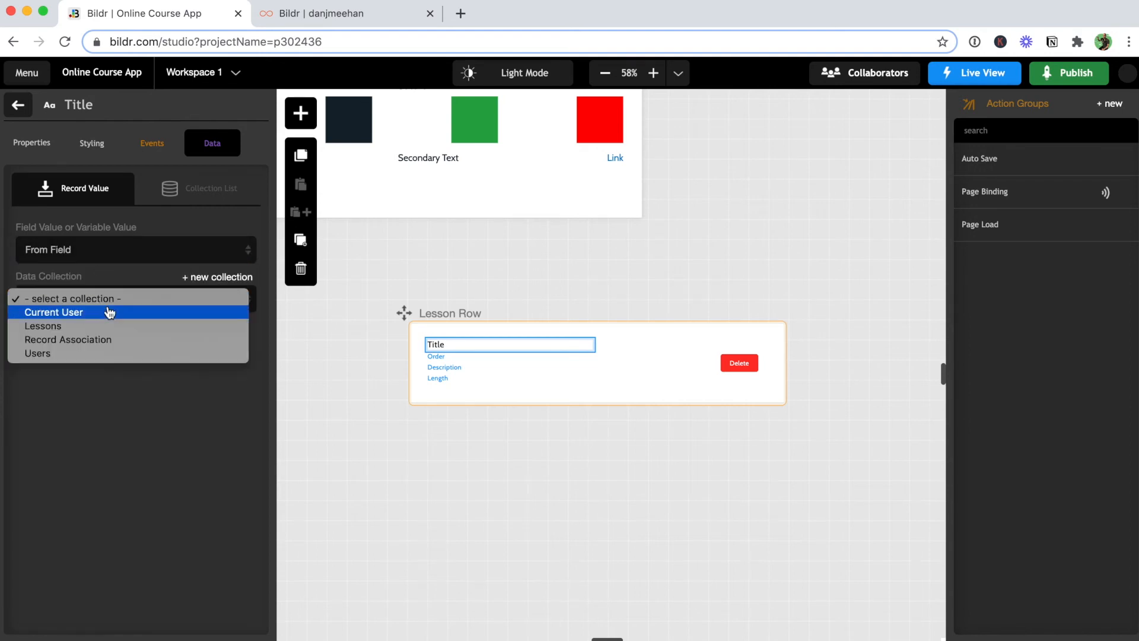
click(100, 329)
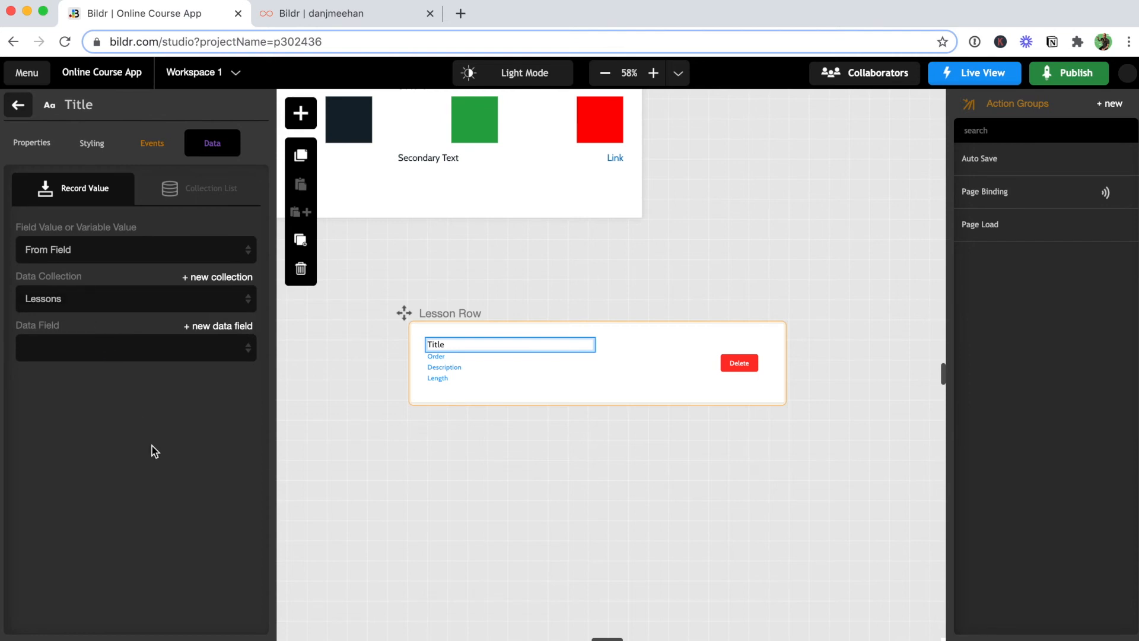
click(114, 349)
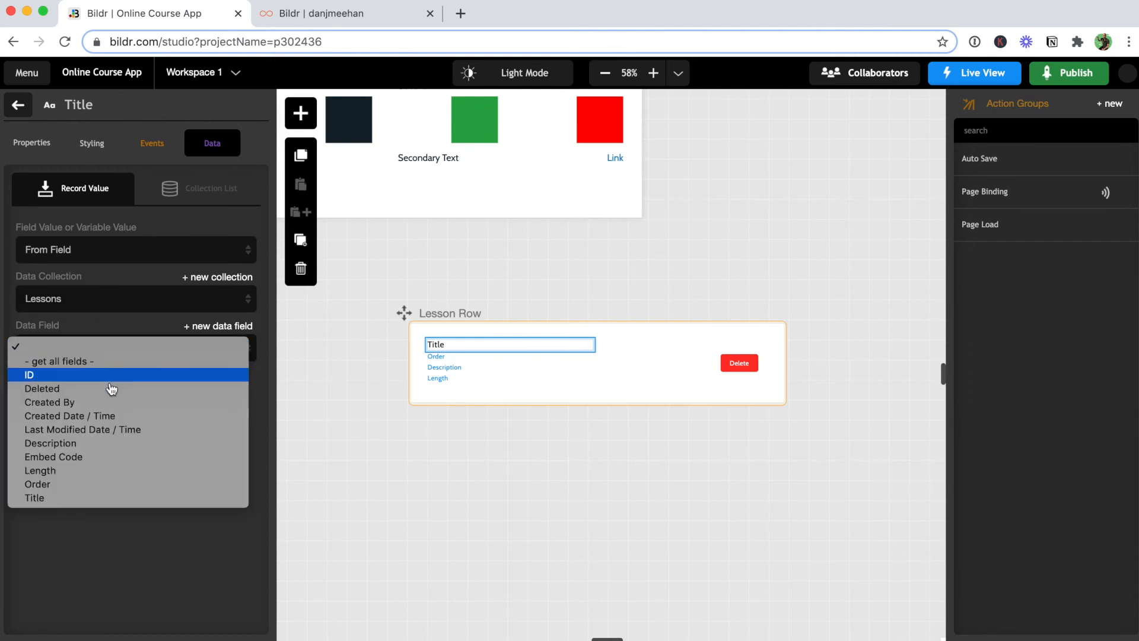
click(118, 497)
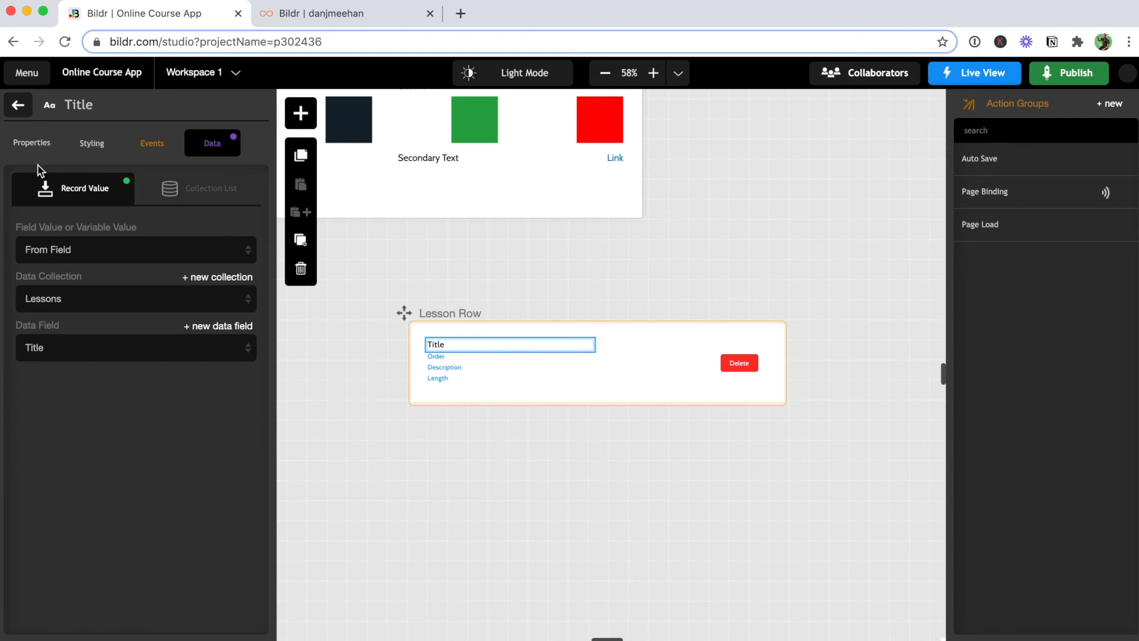
click(19, 107)
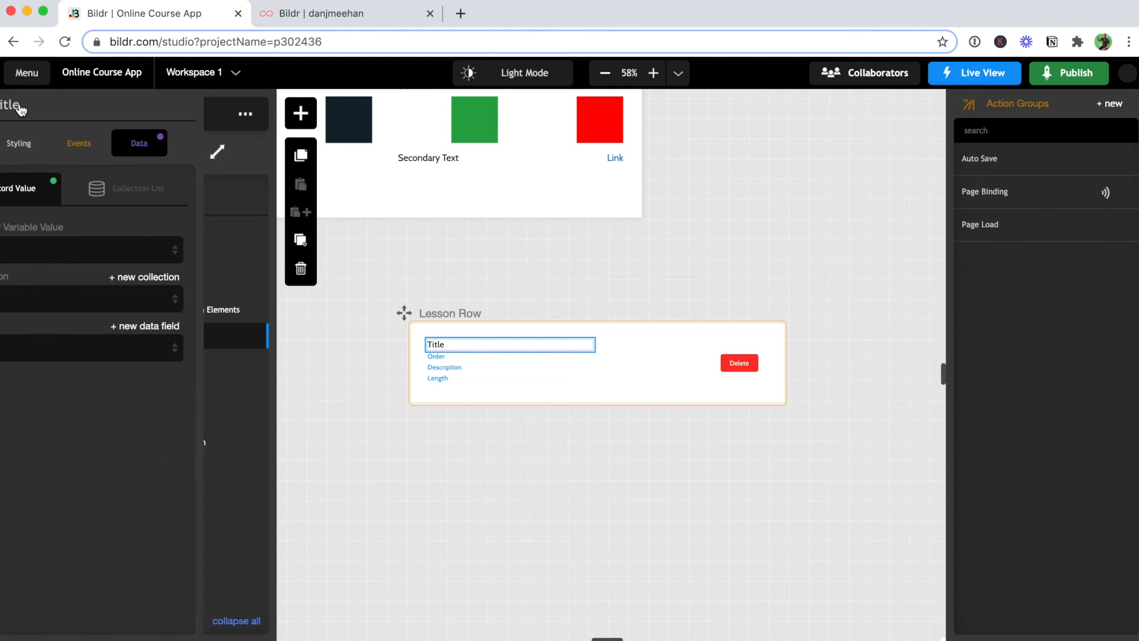
Bind the Order text element's record value from a field to the Order field of the Lessons collection
click(255, 362)
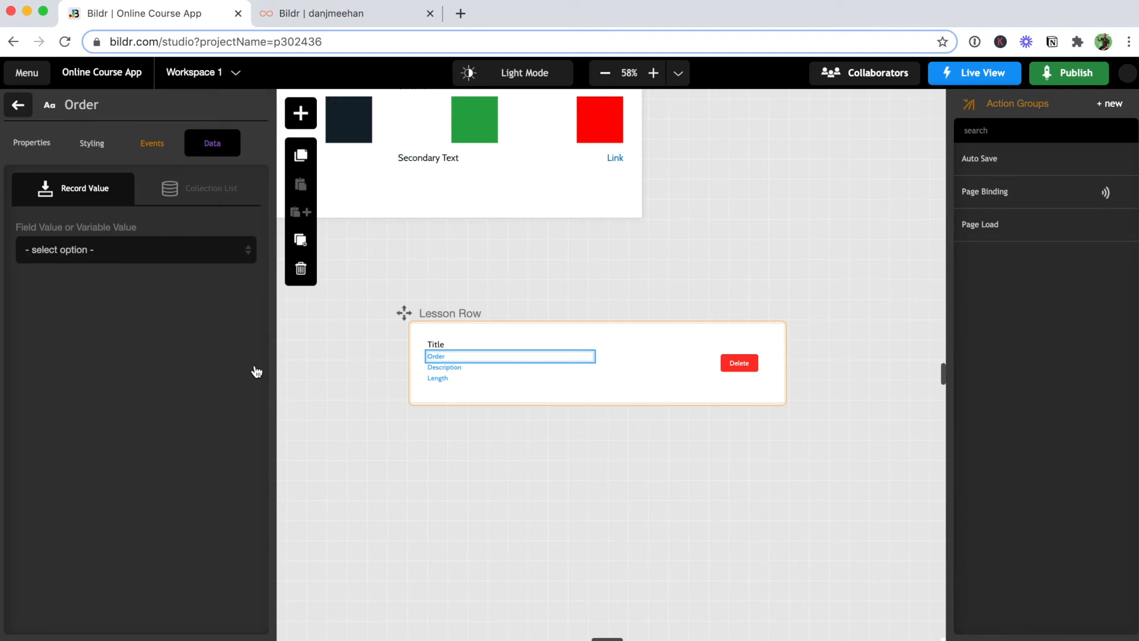
click(137, 249)
click(135, 266)
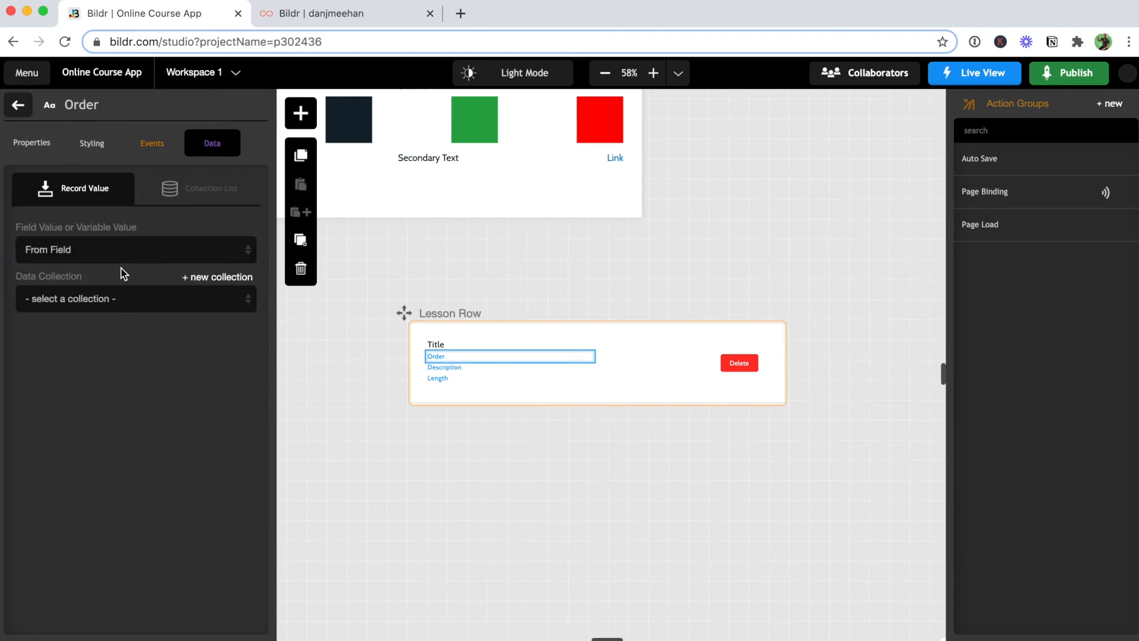
click(116, 303)
click(110, 327)
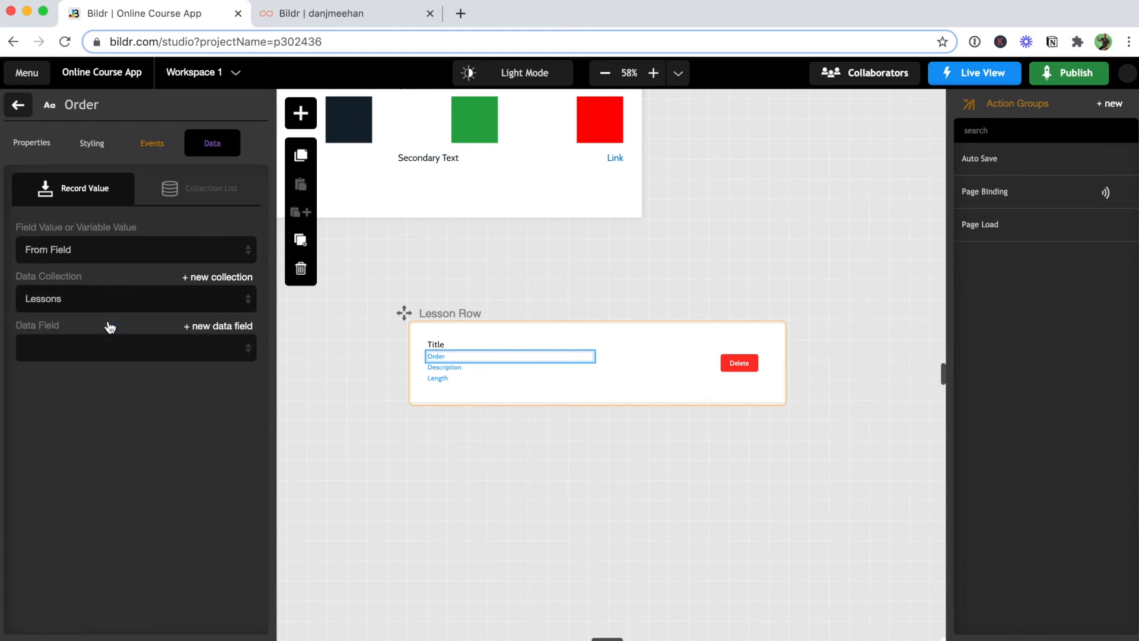
click(95, 349)
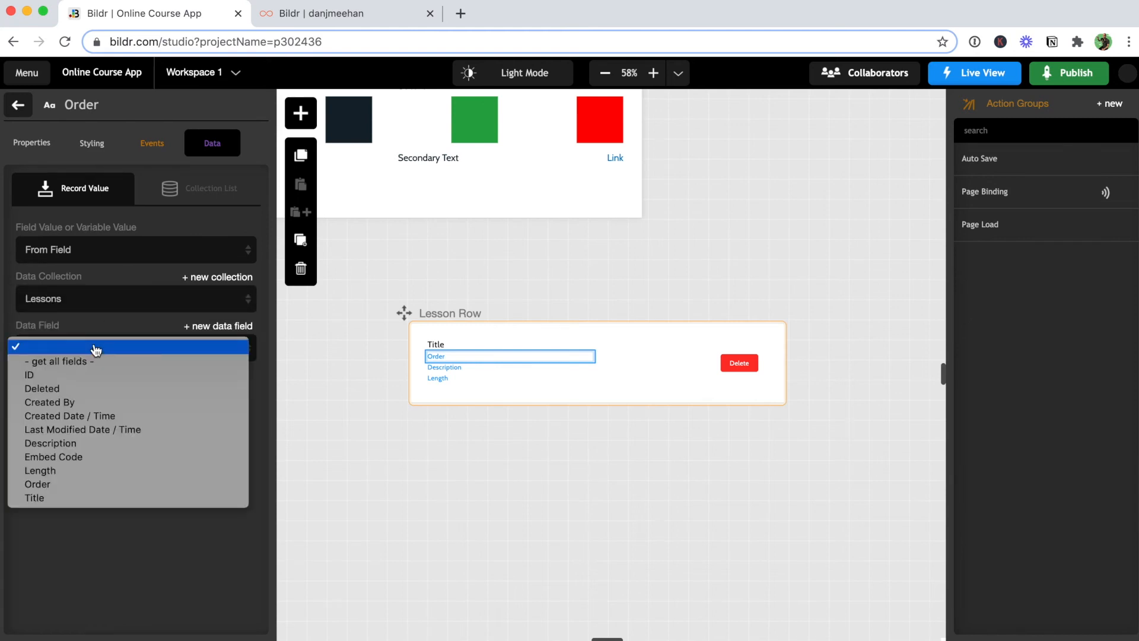
click(114, 483)
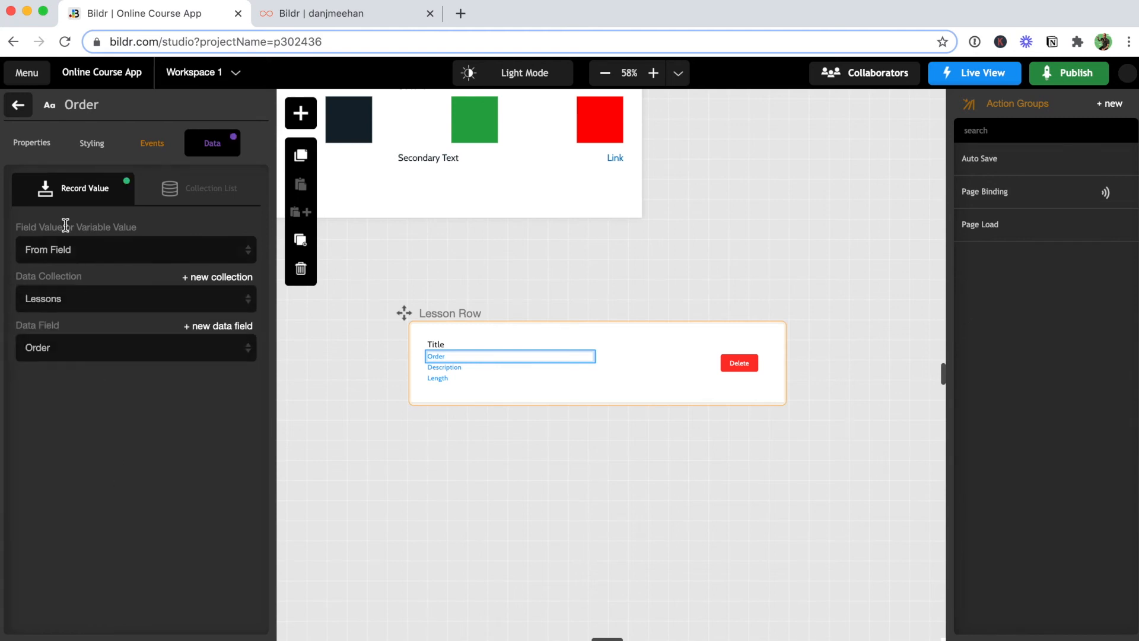
click(15, 111)
Bind the Description text element's record value from a field to the Description field of the Lessons collection
mouse_move(160, 394)
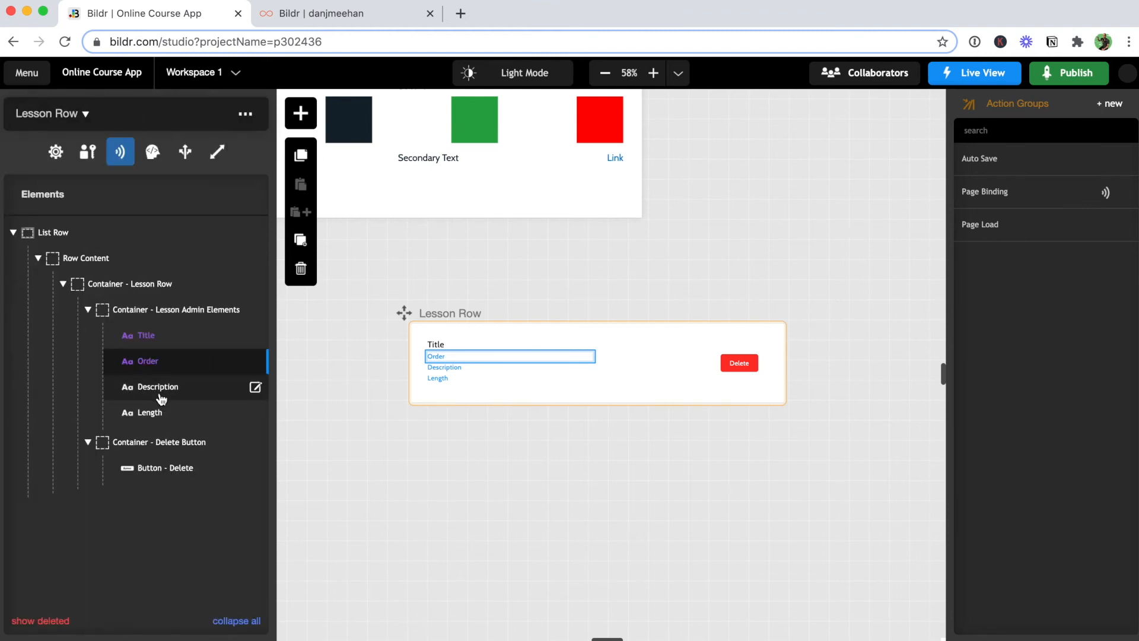
click(255, 388)
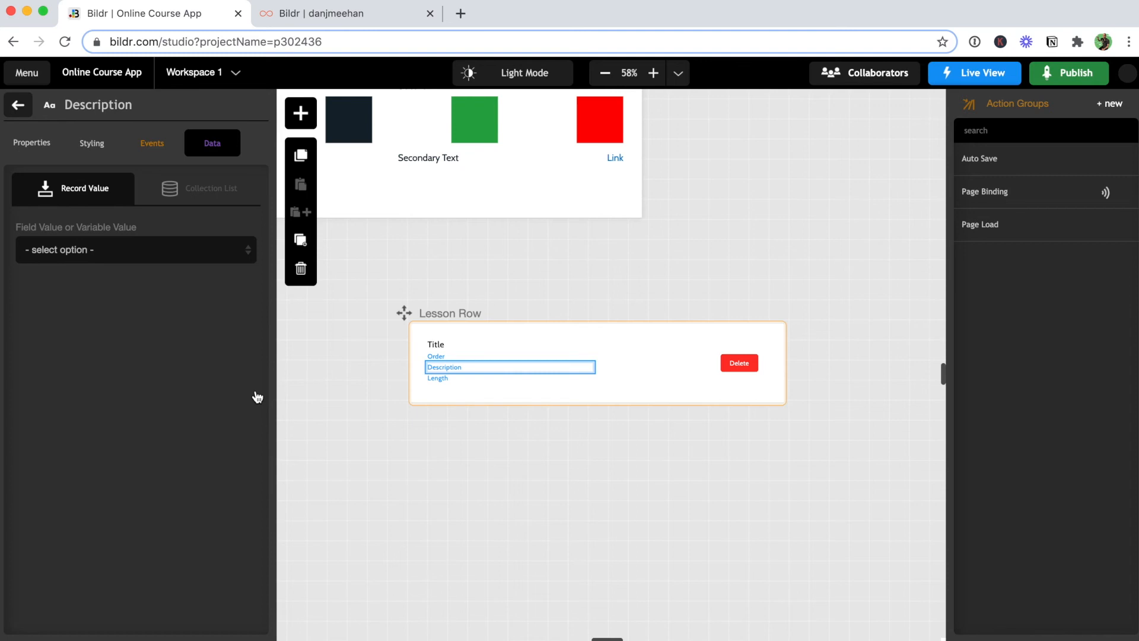
click(84, 257)
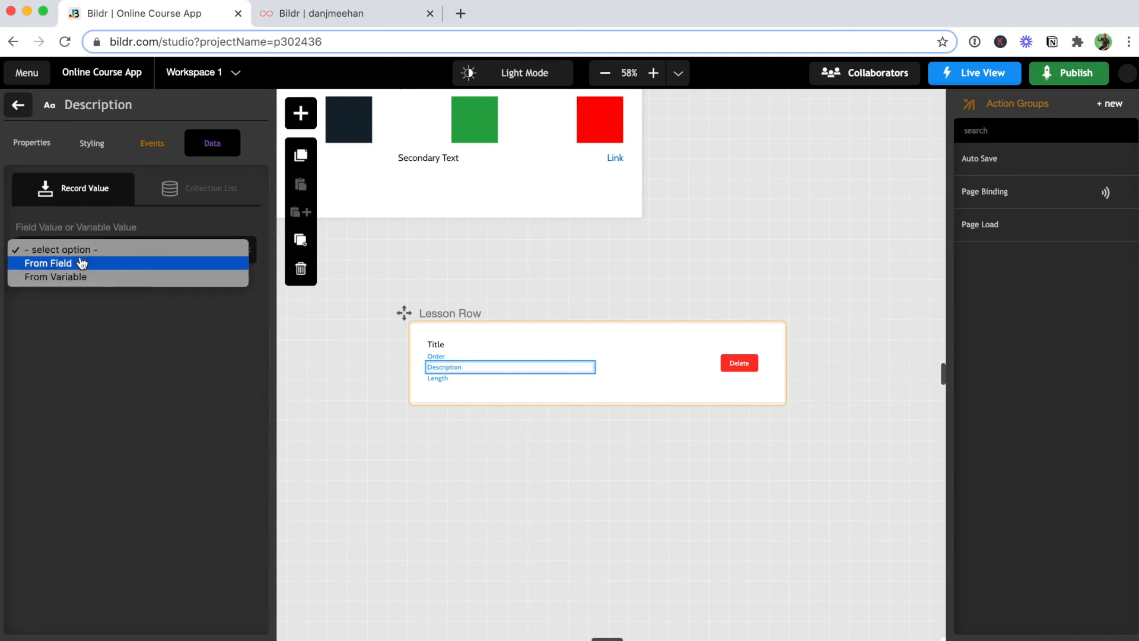
click(77, 264)
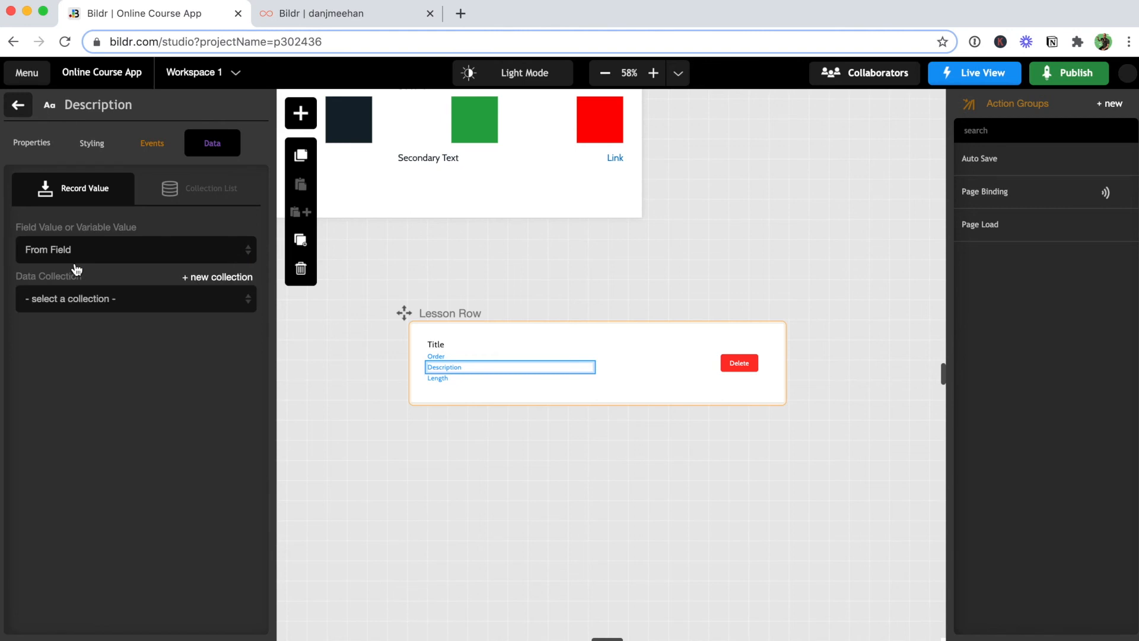
click(89, 304)
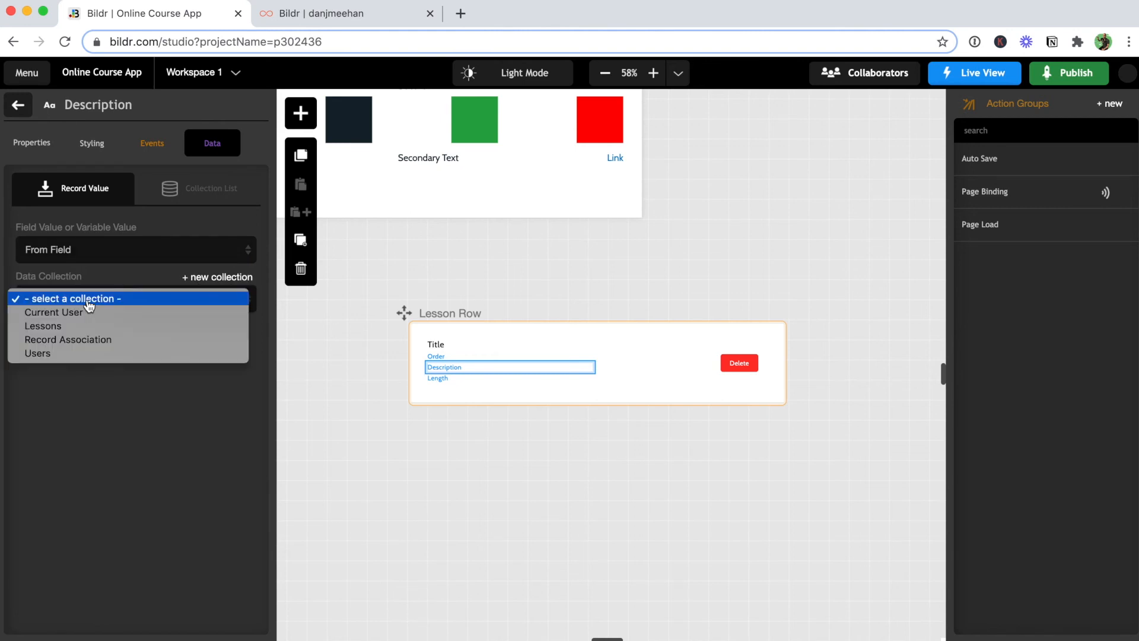
click(65, 328)
click(59, 350)
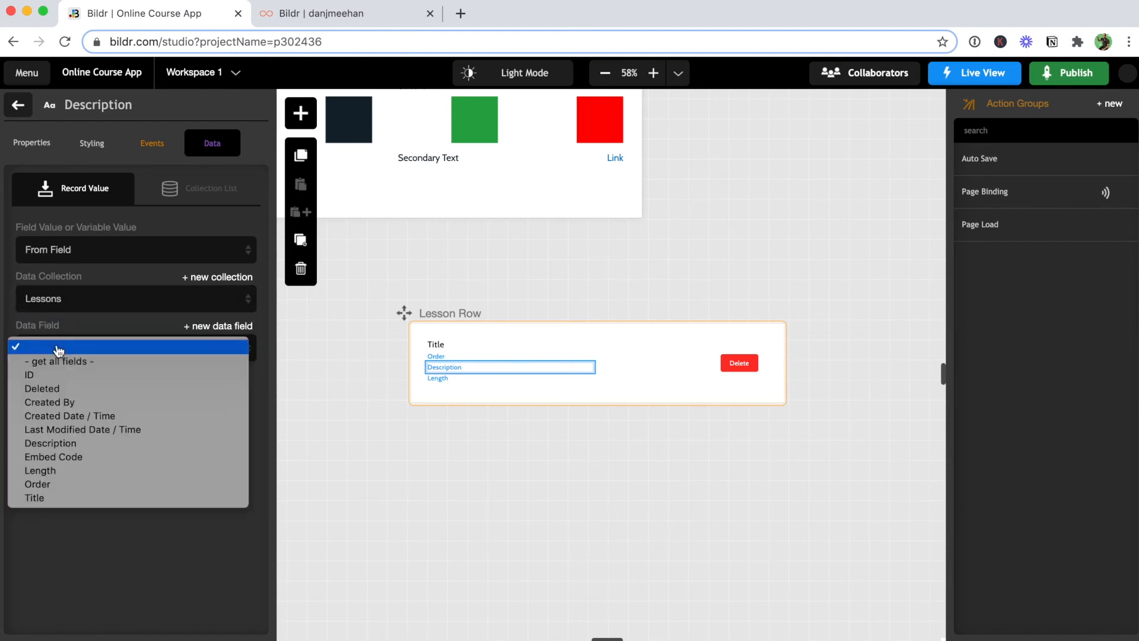
click(59, 443)
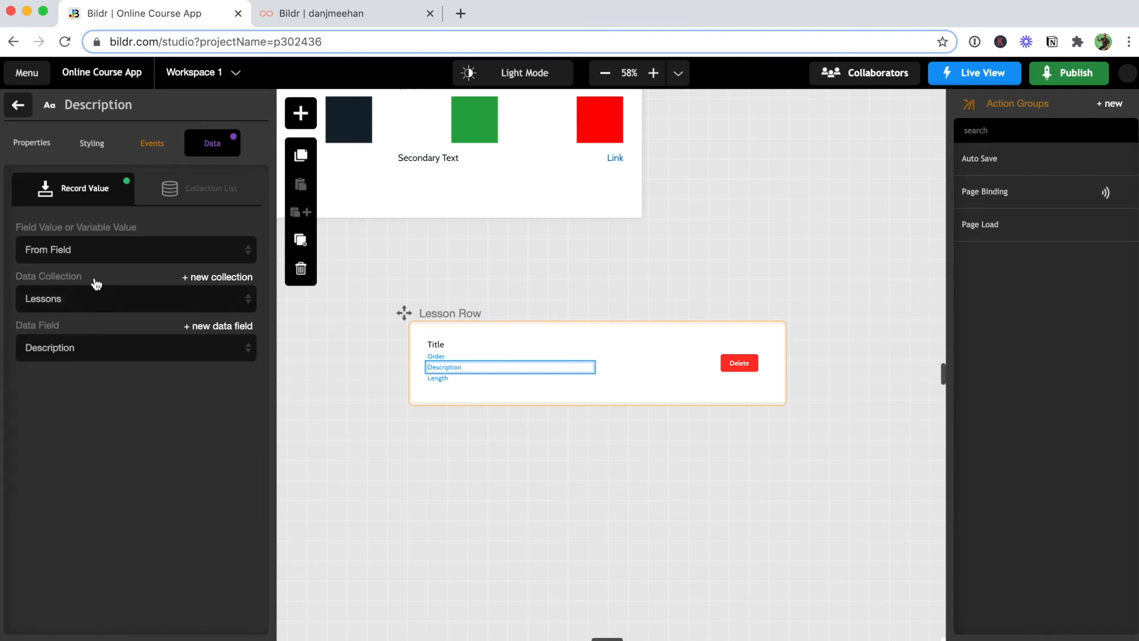
click(22, 109)
Bind the Length text element's record value from a field to the Length field of the Lessons collection
mouse_move(153, 420)
click(256, 414)
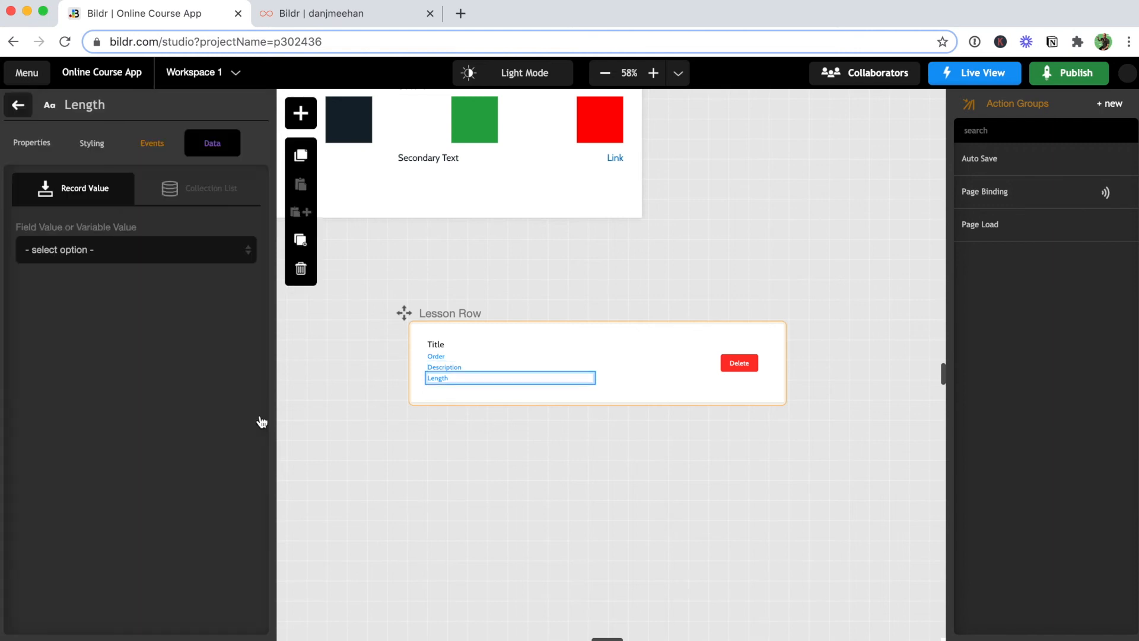
click(181, 249)
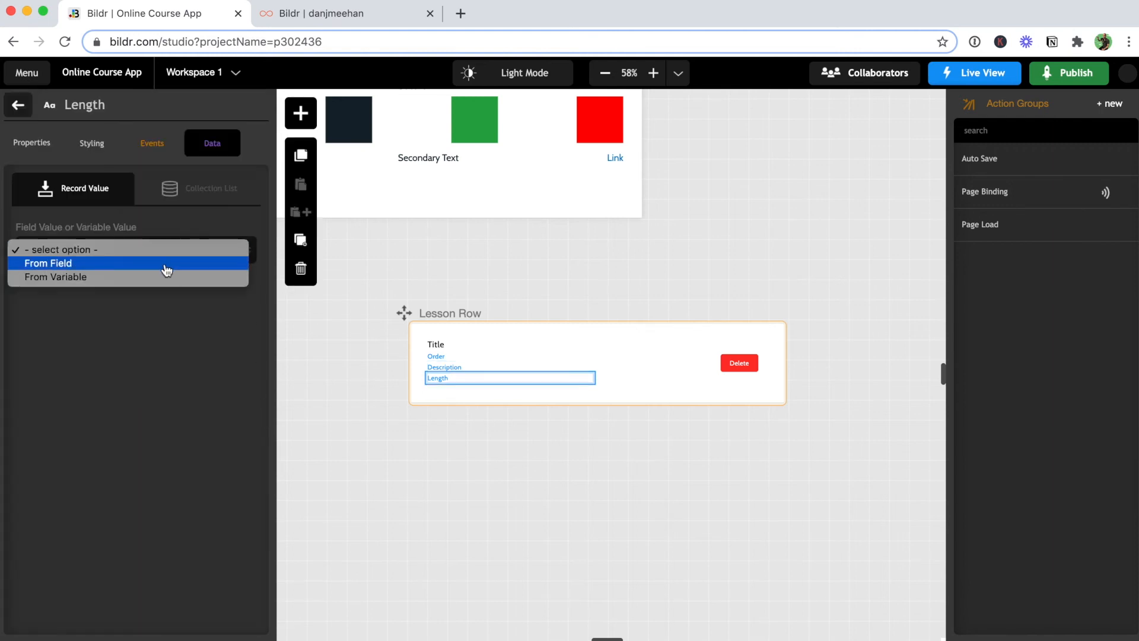
click(168, 265)
click(123, 303)
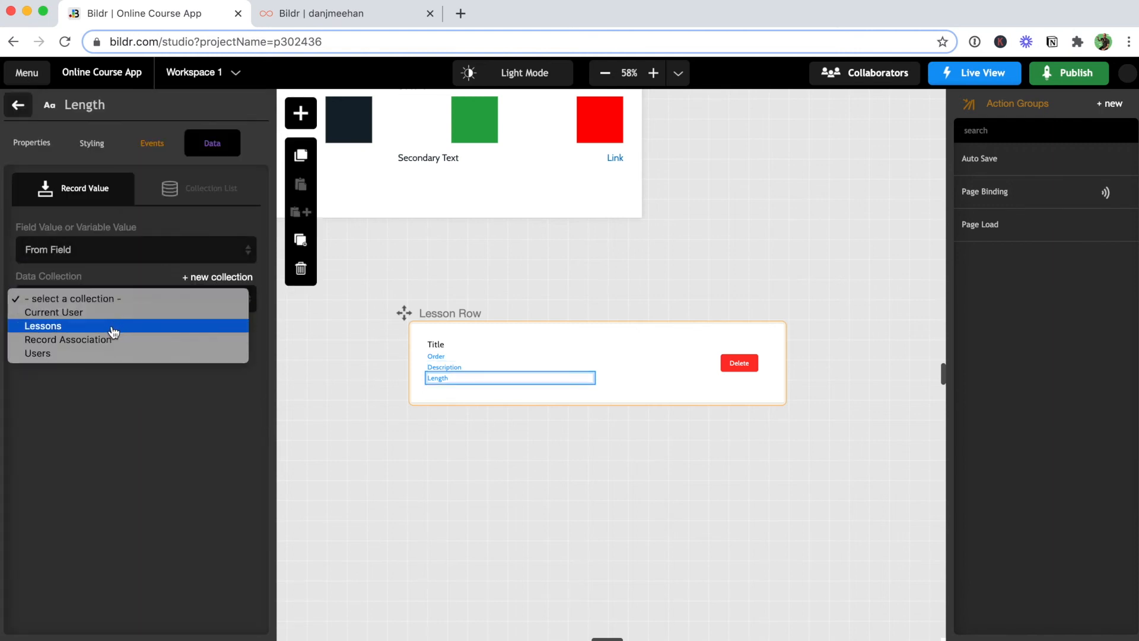
click(108, 328)
click(87, 350)
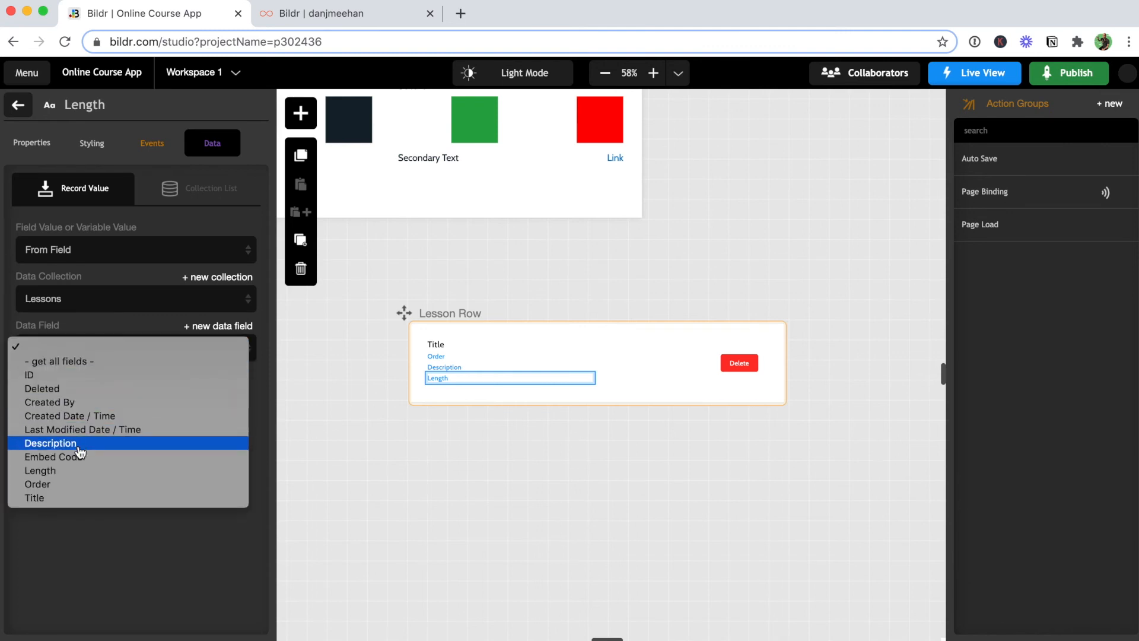
click(84, 473)
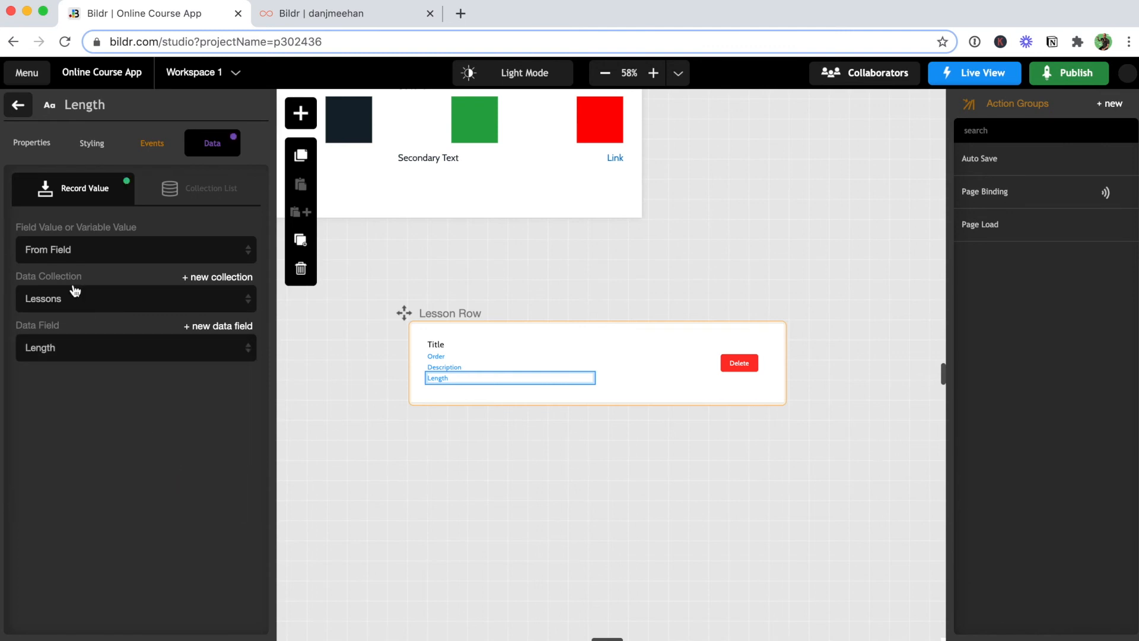
click(18, 105)
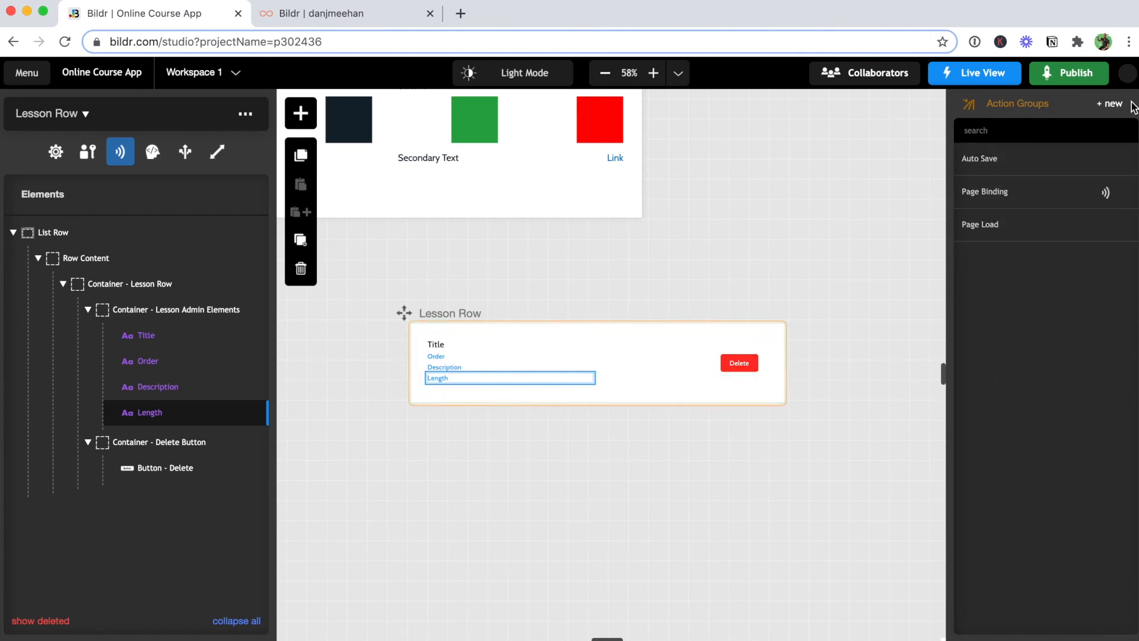
Create a new action group named "Delete Lesson" on the Lesson Row page
click(1114, 110)
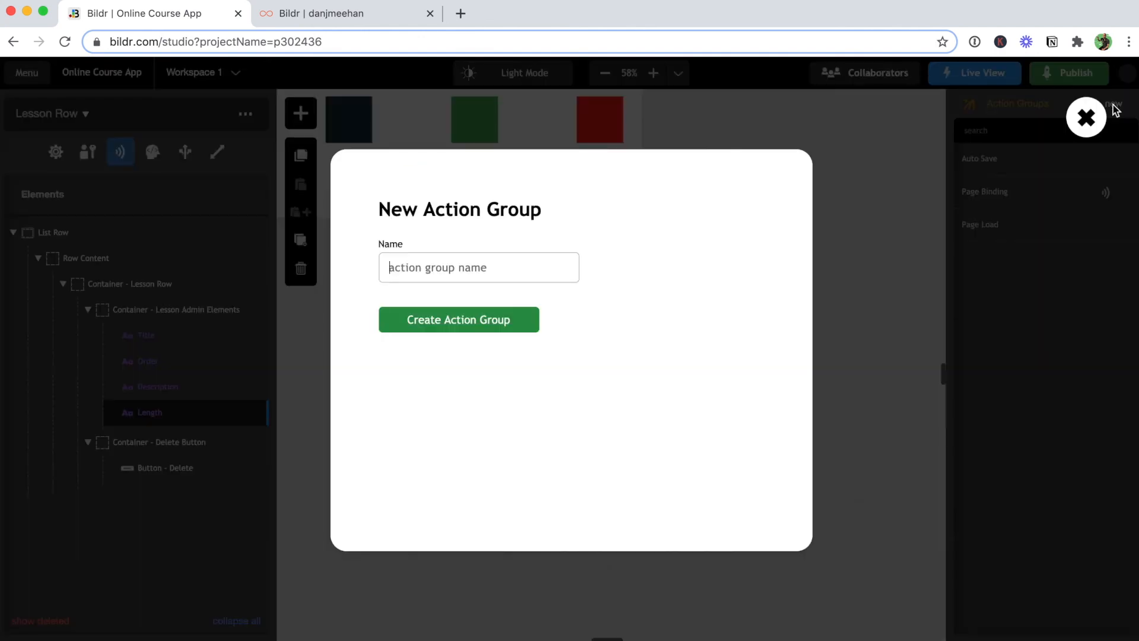
click(536, 275)
text(D)
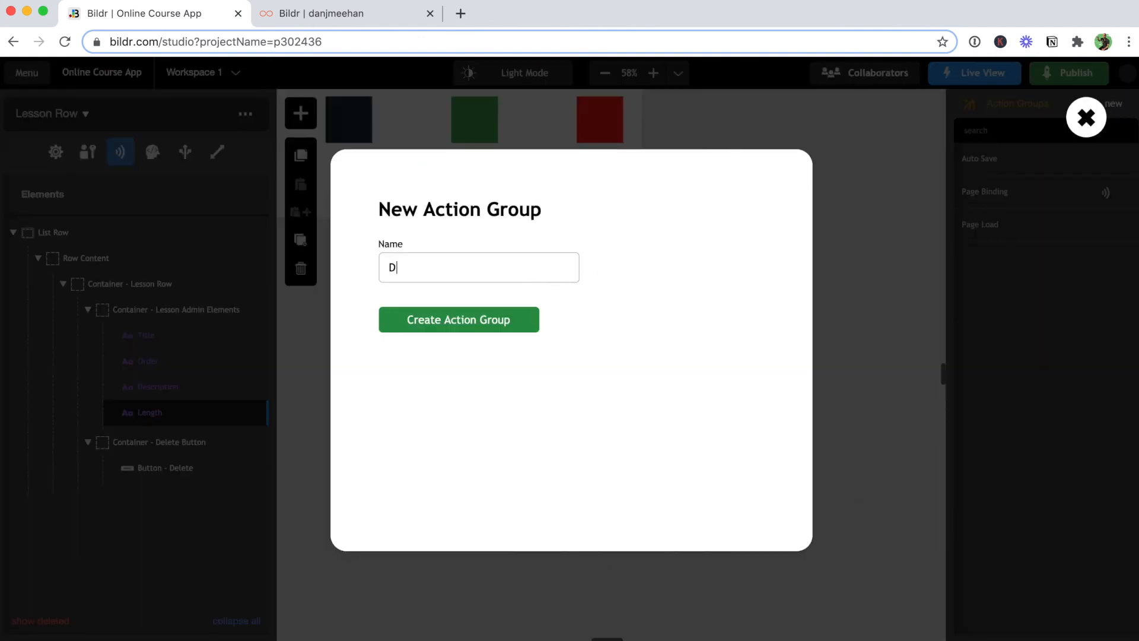
text(elete Lesson)
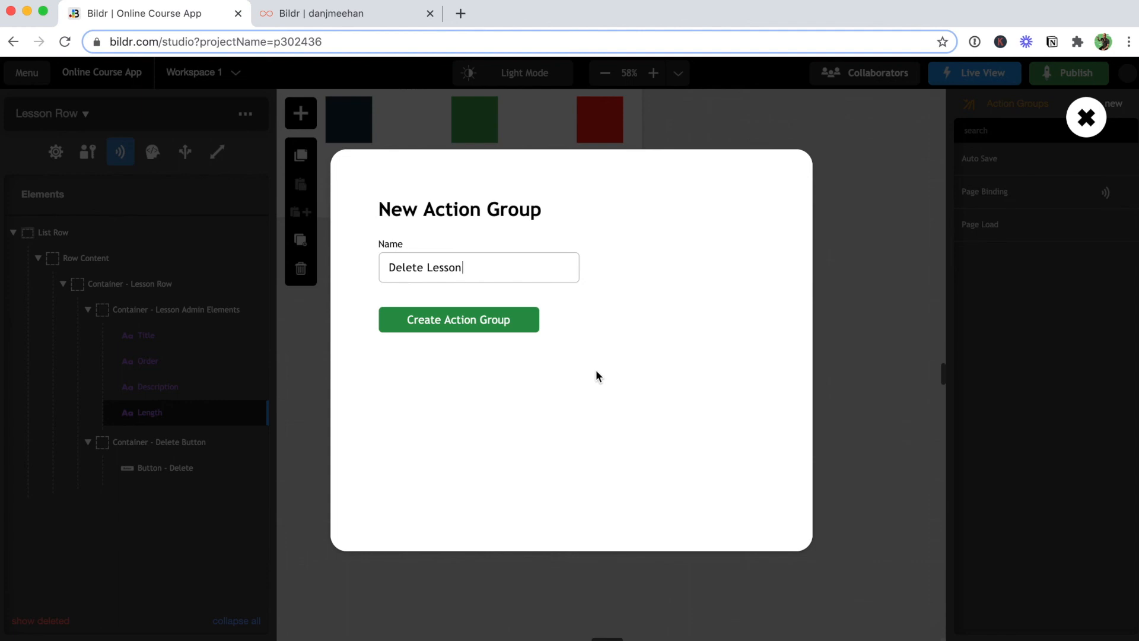
click(500, 331)
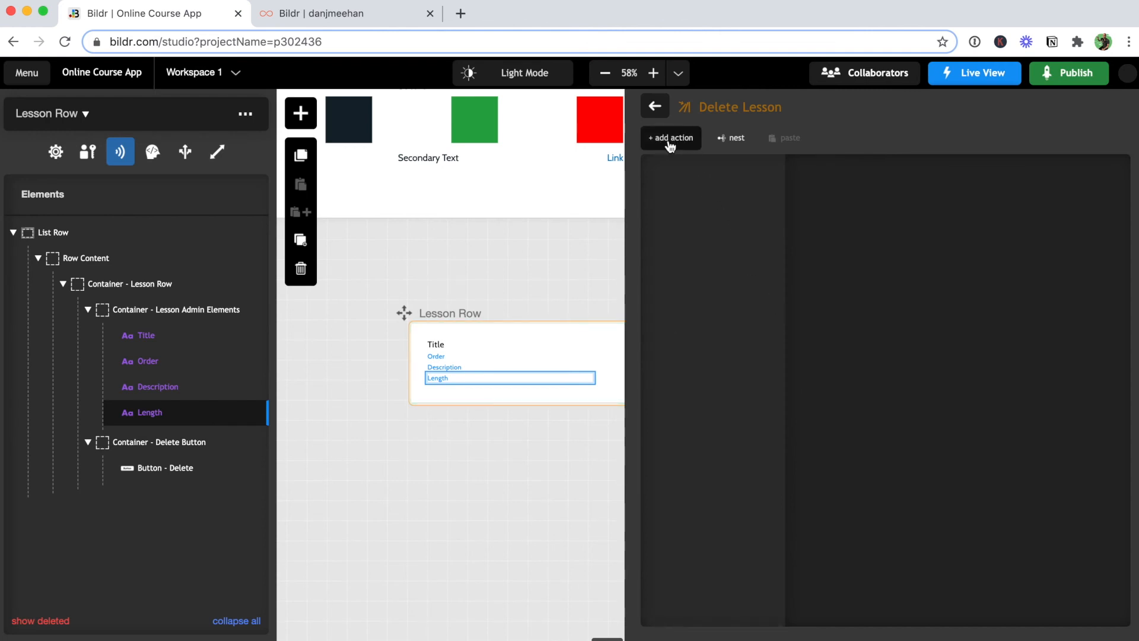
Add a "Data - permanently delete record" action to the Delete Lesson group, with Lessons as its data collection
click(669, 141)
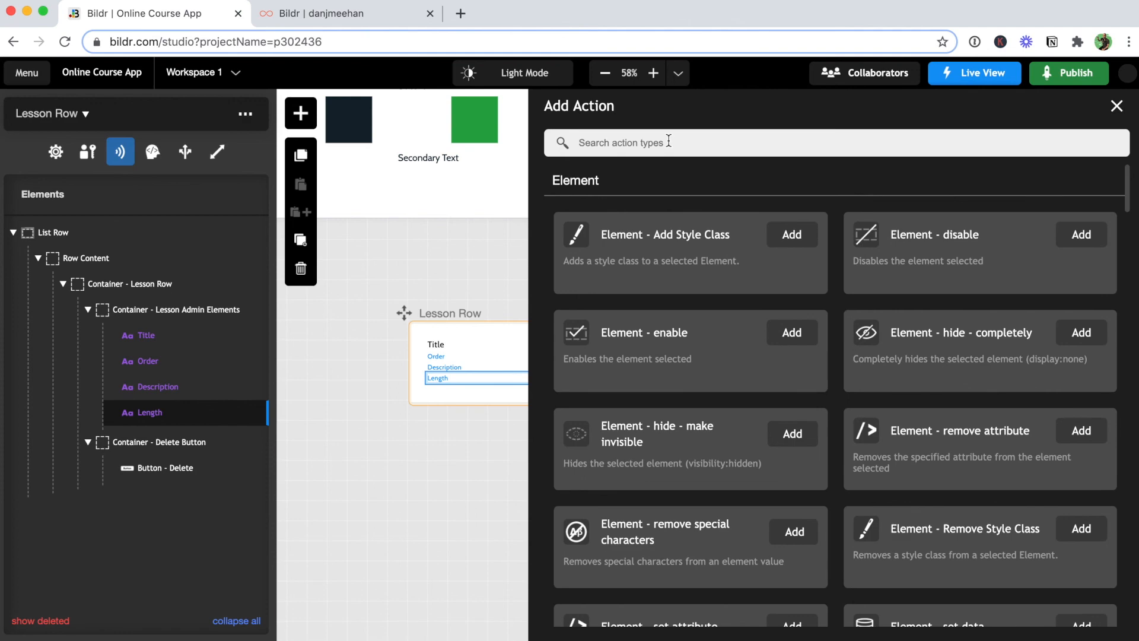
text(delete)
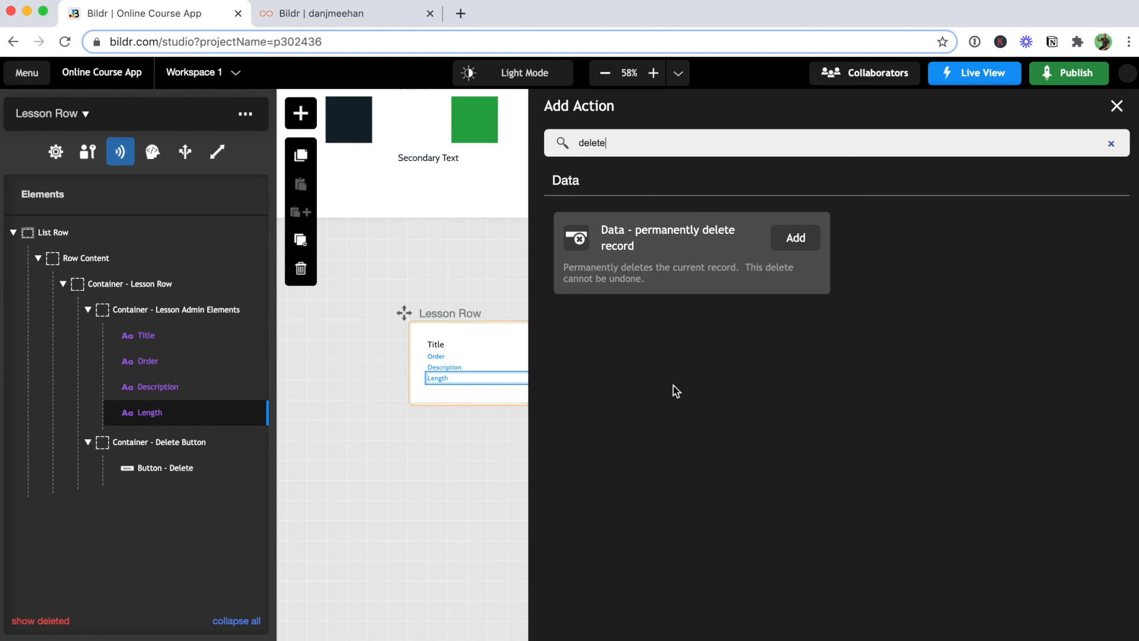
click(795, 247)
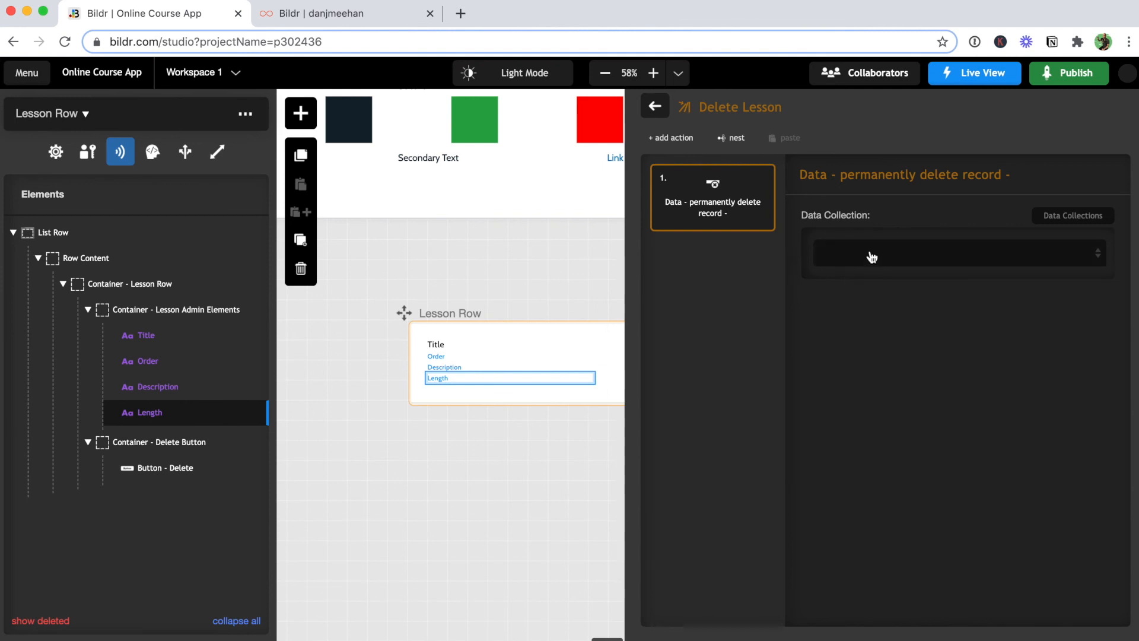
click(871, 257)
click(867, 283)
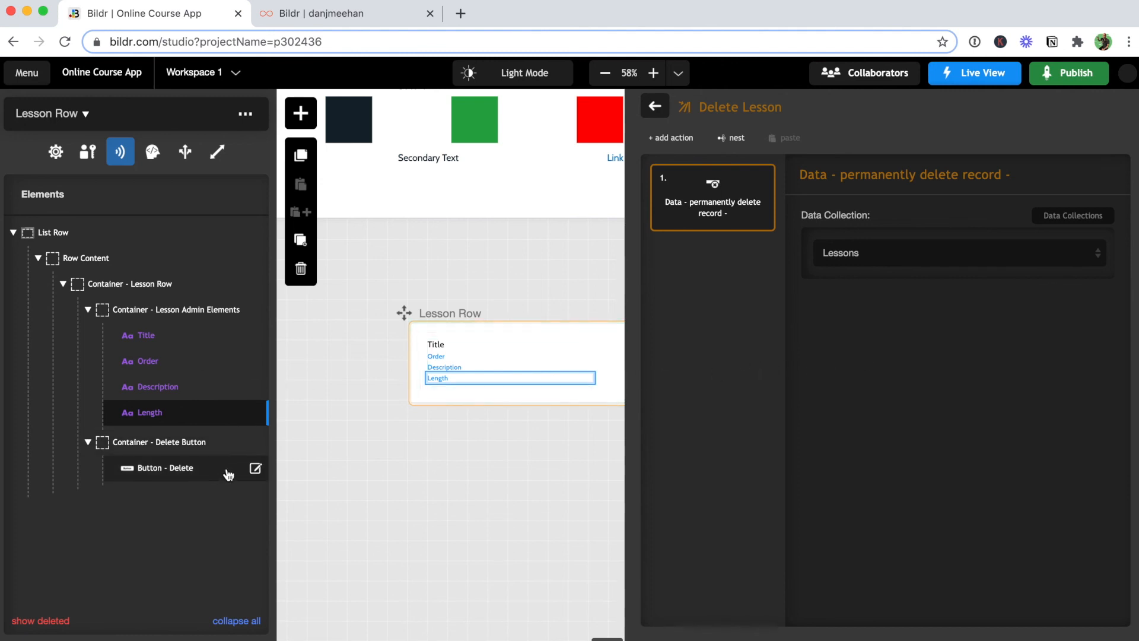
Assign the Delete Lesson action group to the click event of the "Button - Delete" element
click(255, 469)
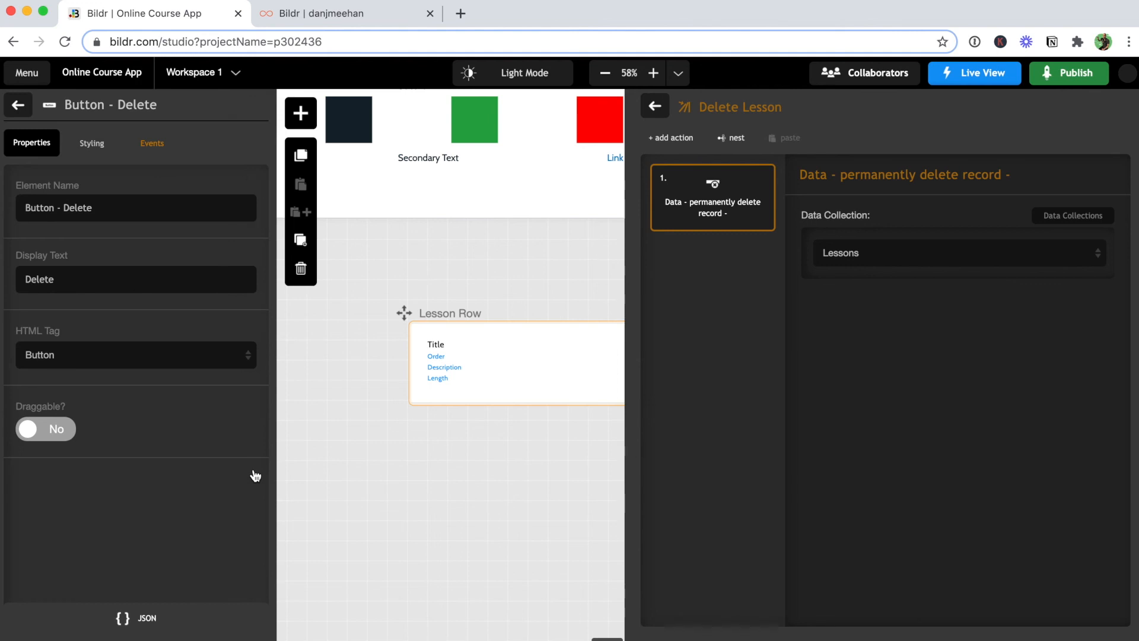
click(155, 146)
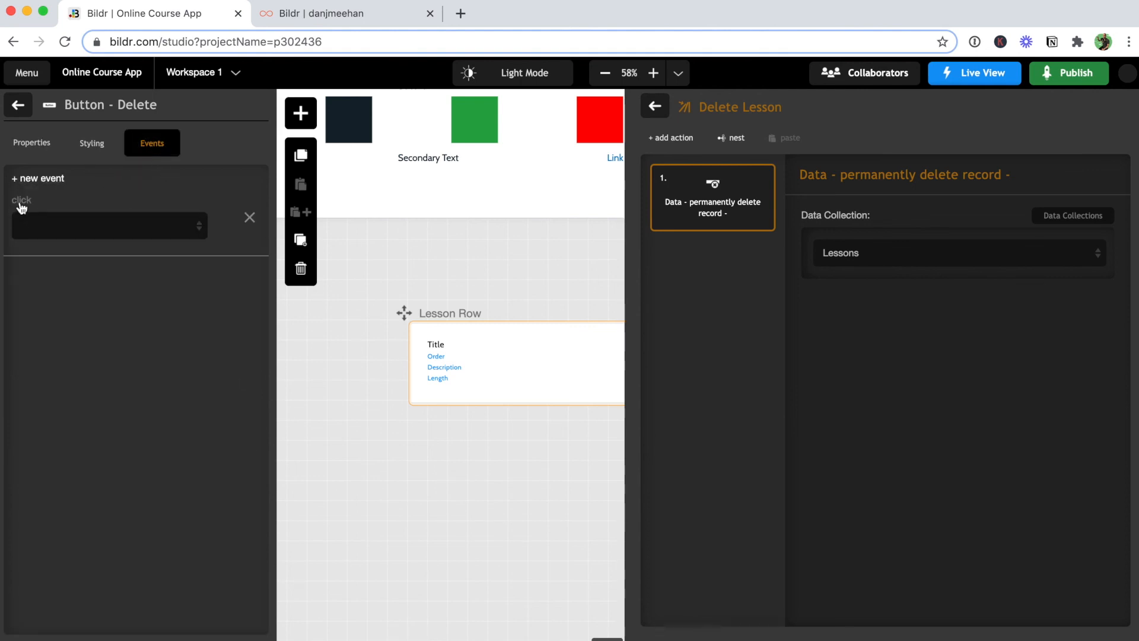
click(85, 226)
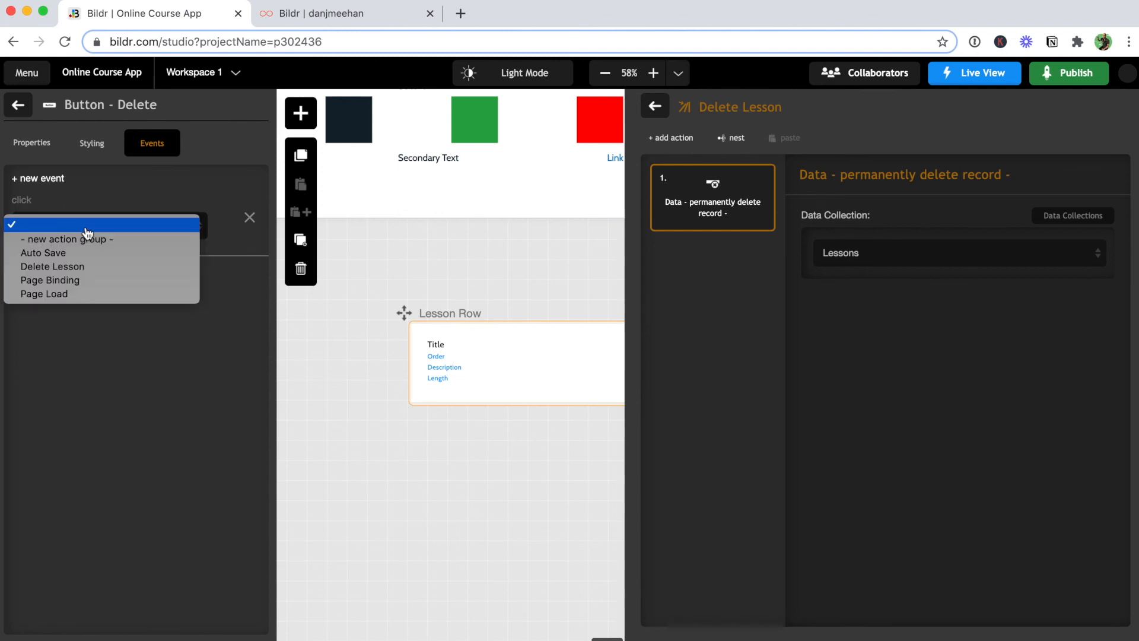
click(70, 267)
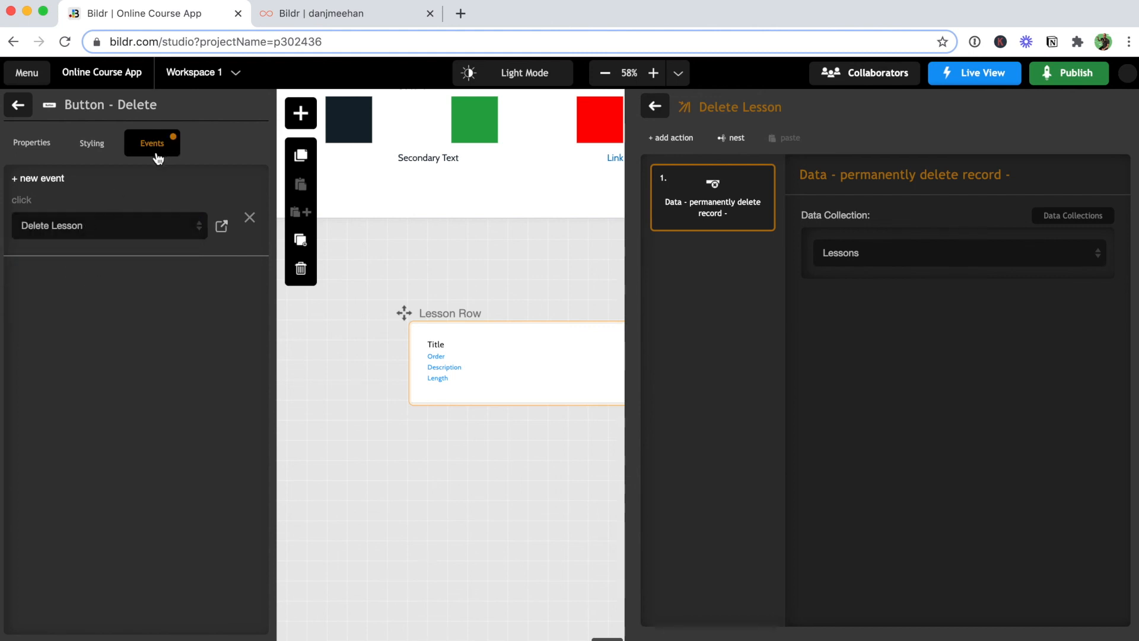
click(18, 105)
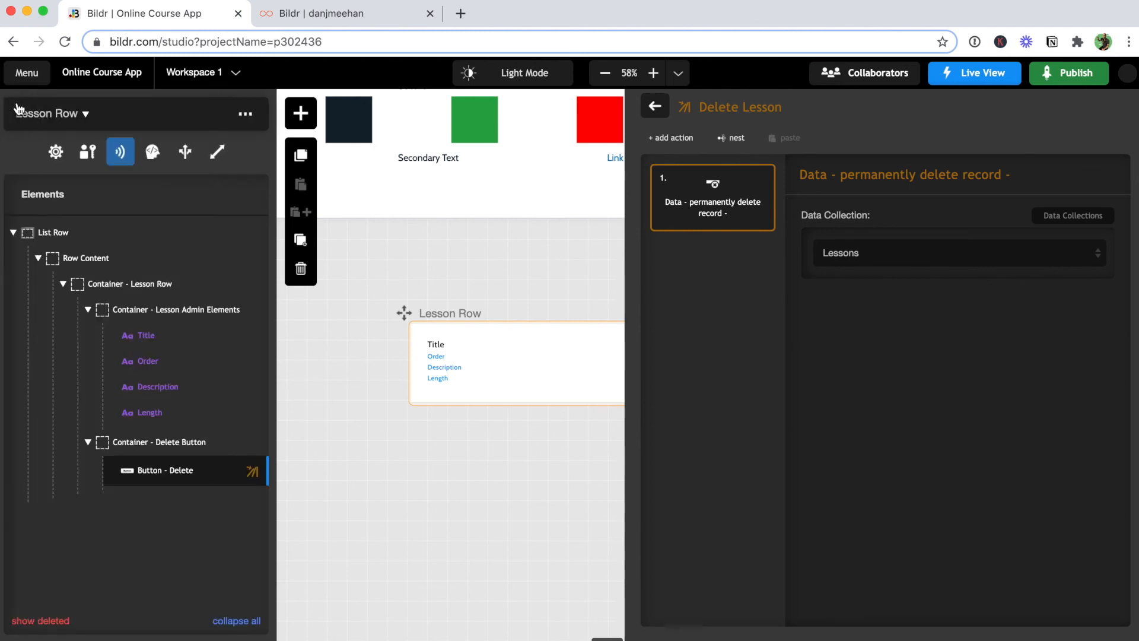